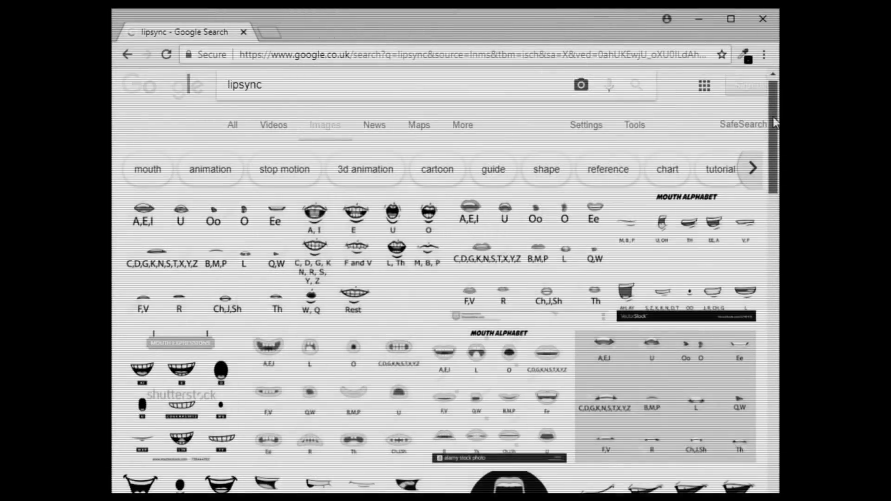
- Look through the lipsync image results and the rhubarb-lip-sync project page on GitHub
{"action": "scroll", "coordinate": [446, 279], "scroll_direction": "down", "scroll_amount": 5}
{"action": "scroll", "coordinate": [446, 278], "scroll_direction": "down", "scroll_amount": 5}
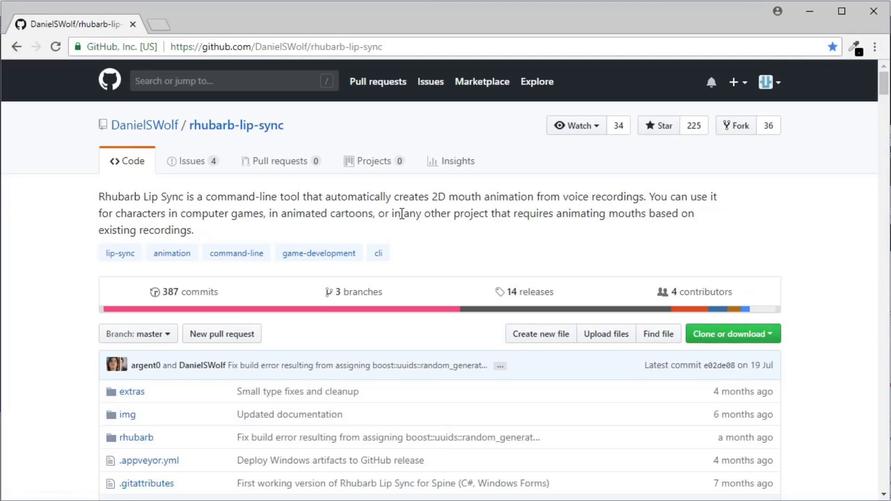
{"action": "scroll", "coordinate": [404, 259], "scroll_direction": "down", "scroll_amount": 15}
{"action": "scroll", "coordinate": [407, 286], "scroll_direction": "down", "scroll_amount": 20}
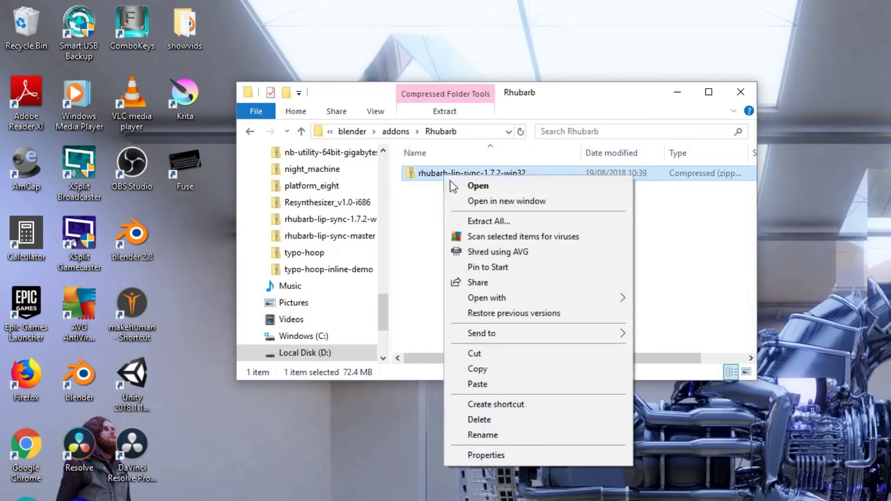
- Extract the rhubarb-lip-sync-1.7.2-win32 archive in the Rhubarb folder and open the extracted folder
{"action": "left_click", "coordinate": [494, 223]}
{"action": "left_click", "coordinate": [795, 499]}
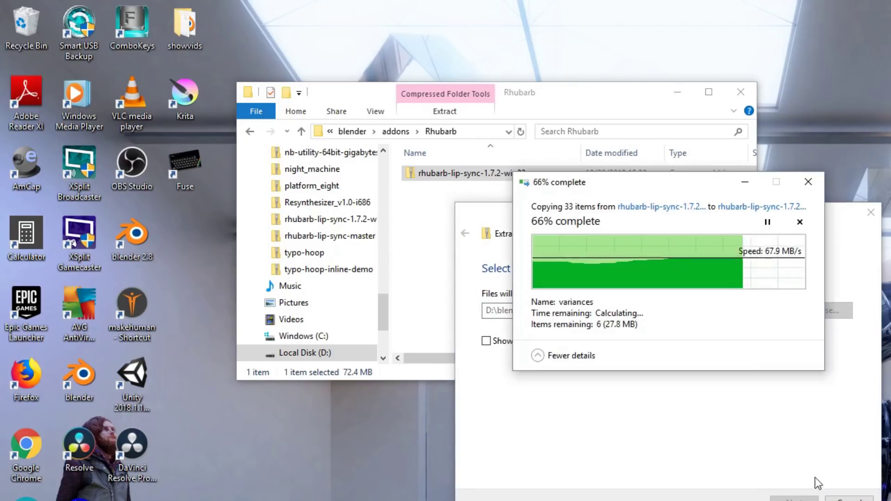
{"action": "double_click", "coordinate": [456, 180]}
{"action": "double_click", "coordinate": [456, 179]}
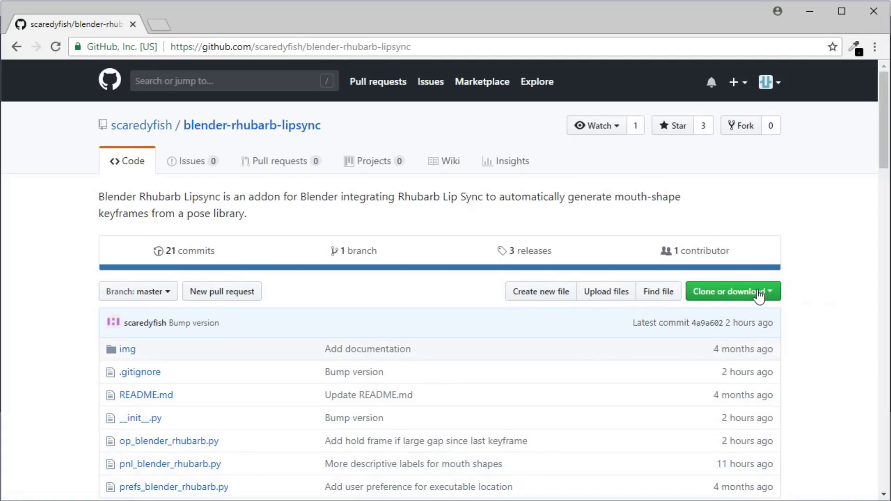
- Download the blender-rhubarb-lipsync repository from GitHub as a ZIP
{"action": "left_click", "coordinate": [766, 292]}
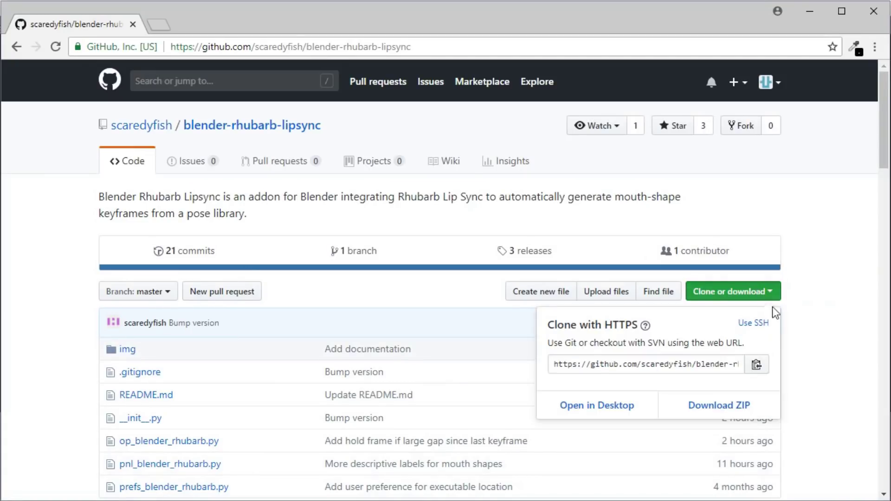
{"action": "left_click", "coordinate": [692, 408]}
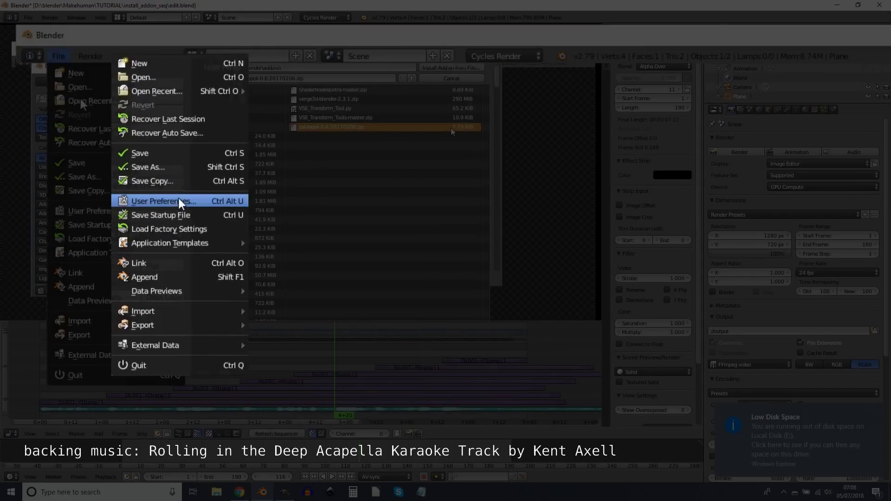
- Install the downloaded Rhubarb Lipsync add-on from file in Blender's user preferences, enable it and expand its details
{"action": "left_click", "coordinate": [180, 202]}
{"action": "left_click", "coordinate": [306, 86]}
{"action": "left_click", "coordinate": [366, 381]}
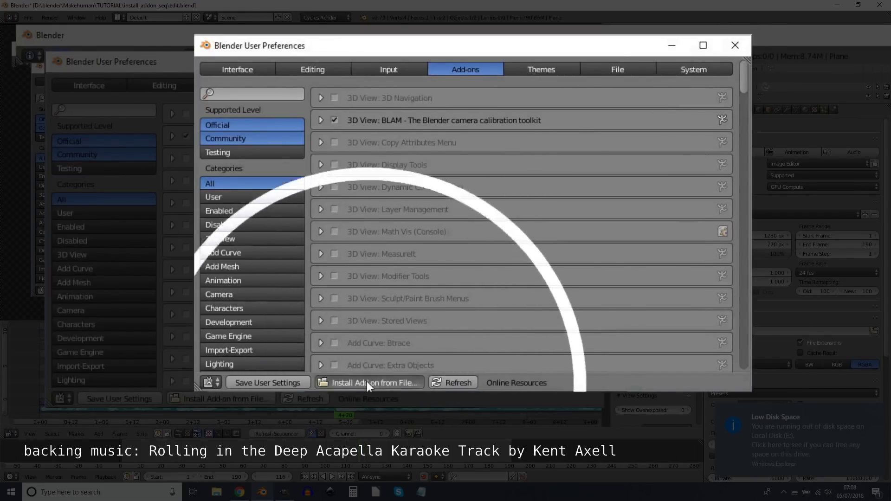
{"action": "left_click", "coordinate": [675, 155]}
{"action": "left_click", "coordinate": [323, 126]}
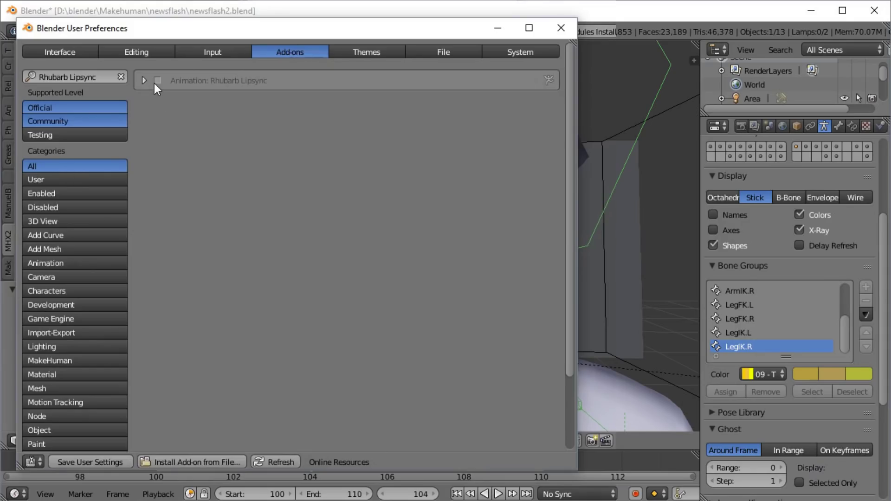
{"action": "left_click", "coordinate": [156, 81]}
{"action": "left_click", "coordinate": [144, 80]}
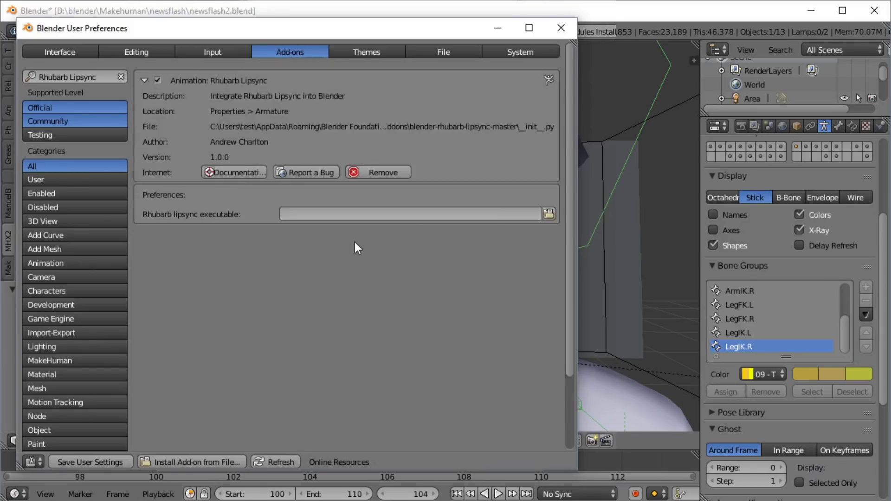
- Set the add-on's Rhubarb lipsync executable to rhubarb.exe inside the extracted rhubarb-lip-sync-1.7.2-win32 folder
{"action": "left_click", "coordinate": [548, 214]}
{"action": "left_click", "coordinate": [46, 306]}
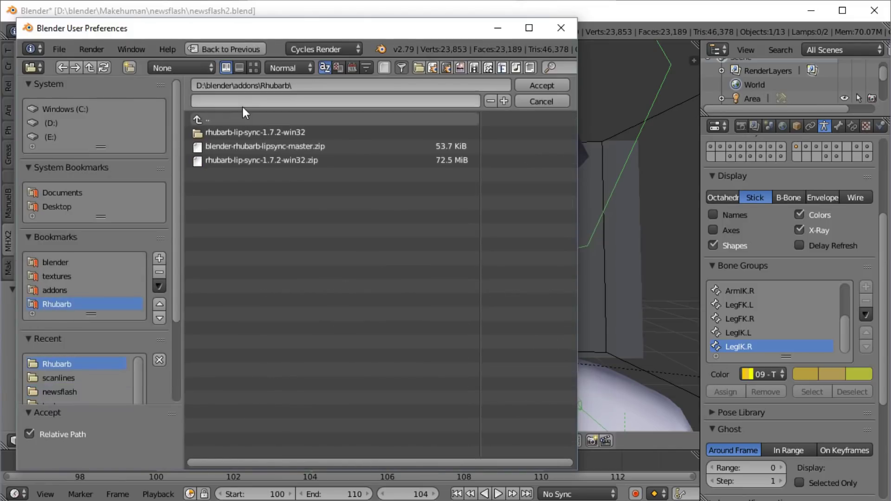
{"action": "left_click", "coordinate": [254, 131]}
{"action": "left_click", "coordinate": [253, 132]}
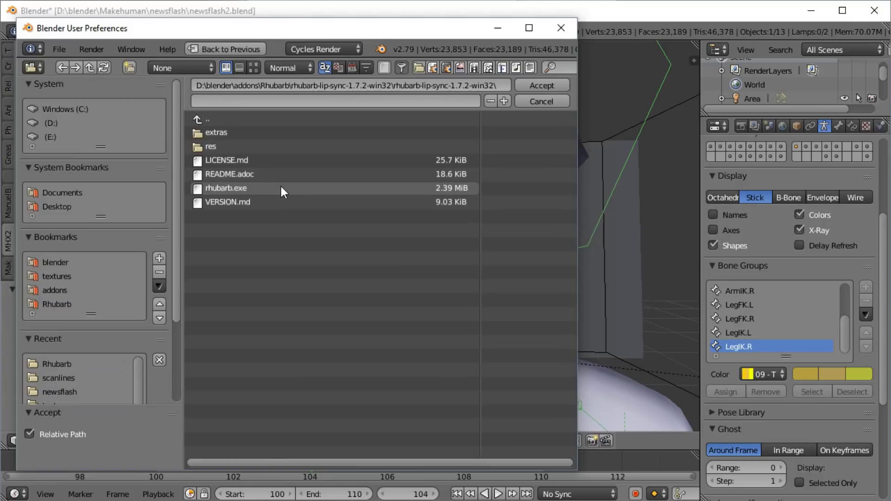
{"action": "left_click", "coordinate": [282, 188]}
{"action": "left_click", "coordinate": [515, 85]}
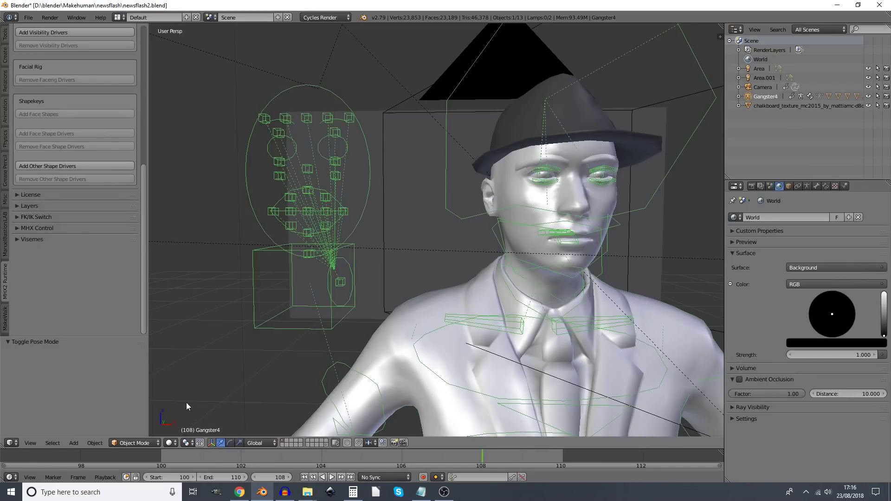
- Switch the Gangster4 rig to Pose Mode and show the MHX2 Runtime viseme presets
{"action": "left_click", "coordinate": [140, 443]}
{"action": "left_click", "coordinate": [129, 409]}
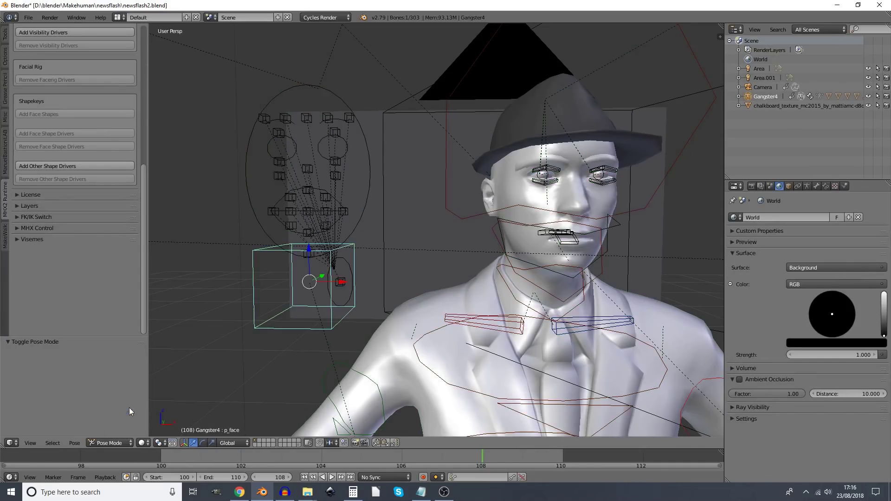
{"action": "left_click", "coordinate": [7, 164]}
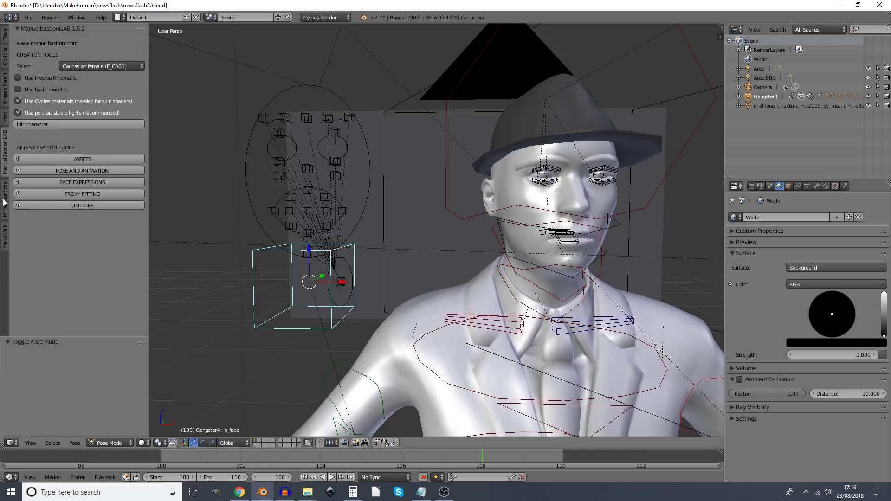
{"action": "left_click", "coordinate": [6, 203]}
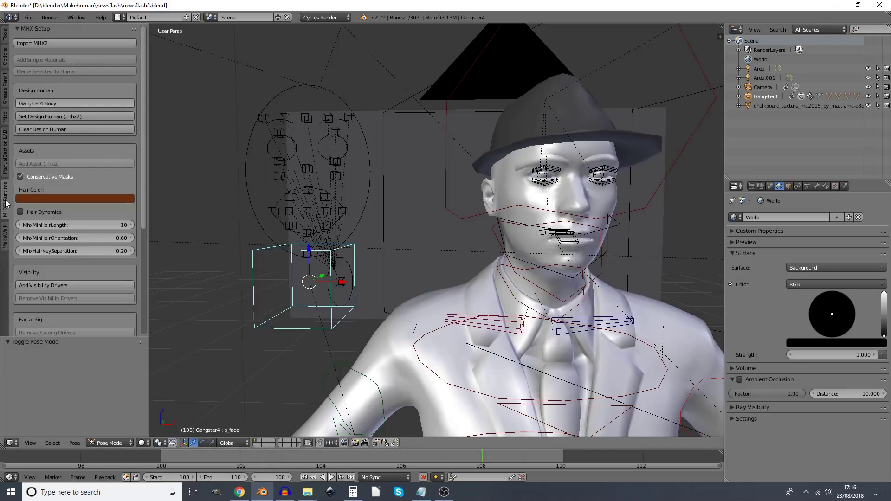
{"action": "scroll", "coordinate": [71, 251], "scroll_direction": "down", "scroll_amount": 8}
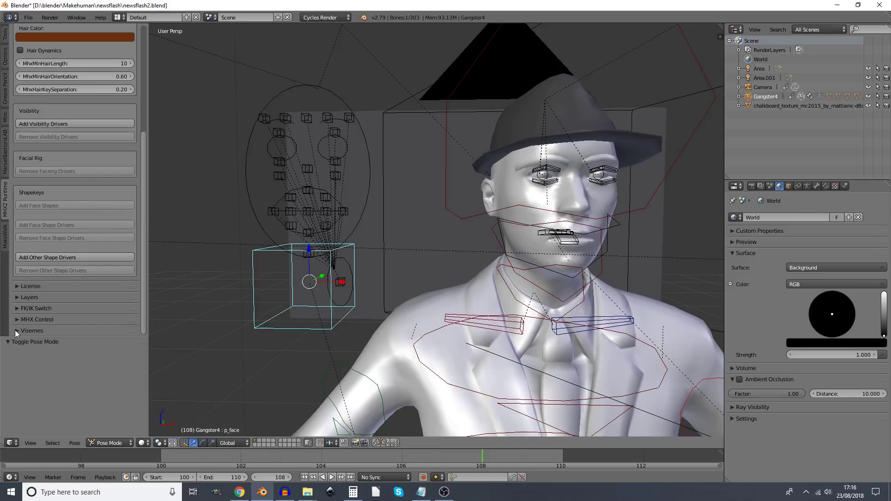
{"action": "left_click", "coordinate": [27, 331]}
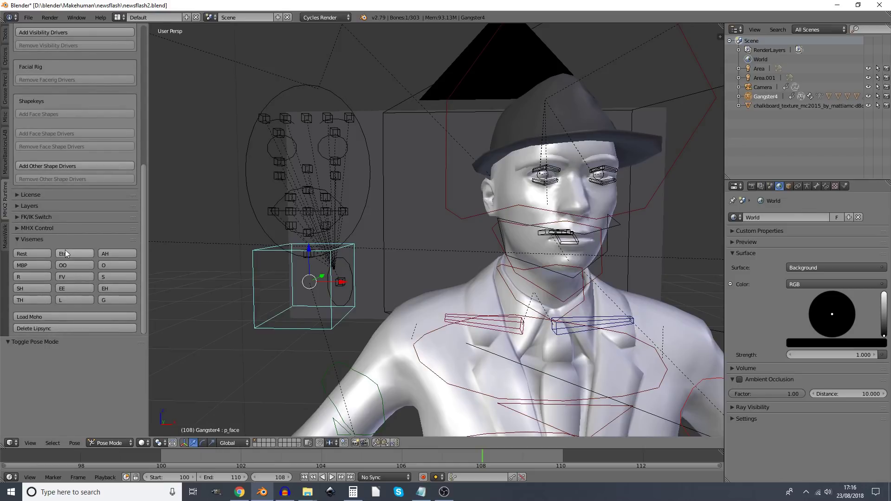
- Preview the viseme presets such as AH, O, S, EH, TH, L and MBP on the face, ending with Rest
{"action": "left_click", "coordinate": [65, 253]}
{"action": "left_click", "coordinate": [130, 256]}
{"action": "left_click", "coordinate": [125, 265]}
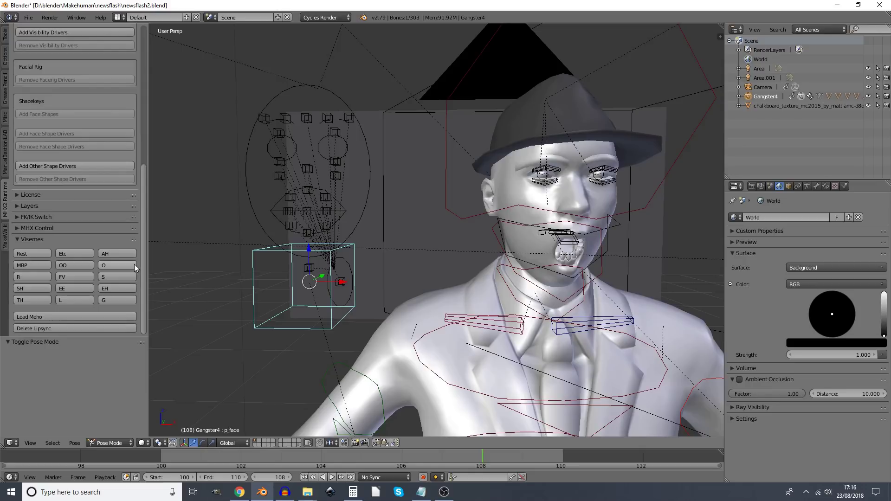
{"action": "left_click", "coordinate": [128, 278]}
{"action": "left_click", "coordinate": [124, 290]}
{"action": "left_click", "coordinate": [21, 300]}
{"action": "left_click", "coordinate": [62, 299]}
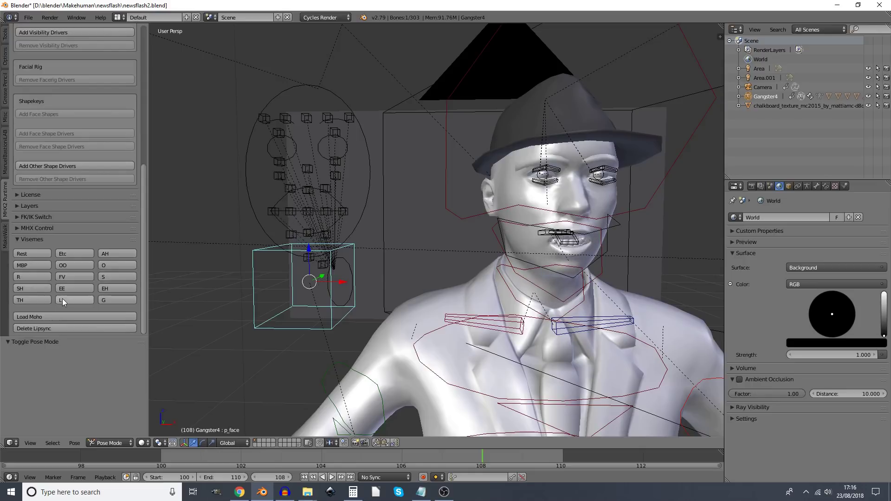
{"action": "left_click", "coordinate": [64, 288]}
{"action": "left_click", "coordinate": [25, 300]}
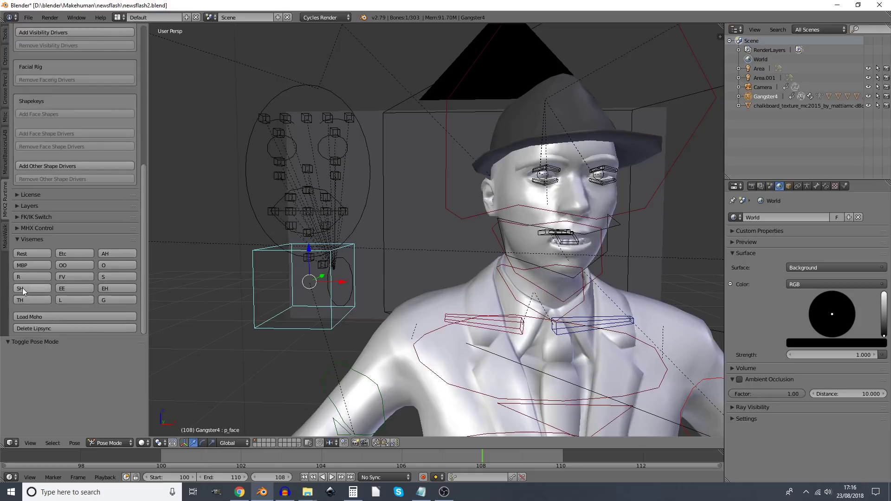
{"action": "left_click", "coordinate": [22, 288]}
{"action": "left_click", "coordinate": [24, 277]}
{"action": "left_click", "coordinate": [27, 266]}
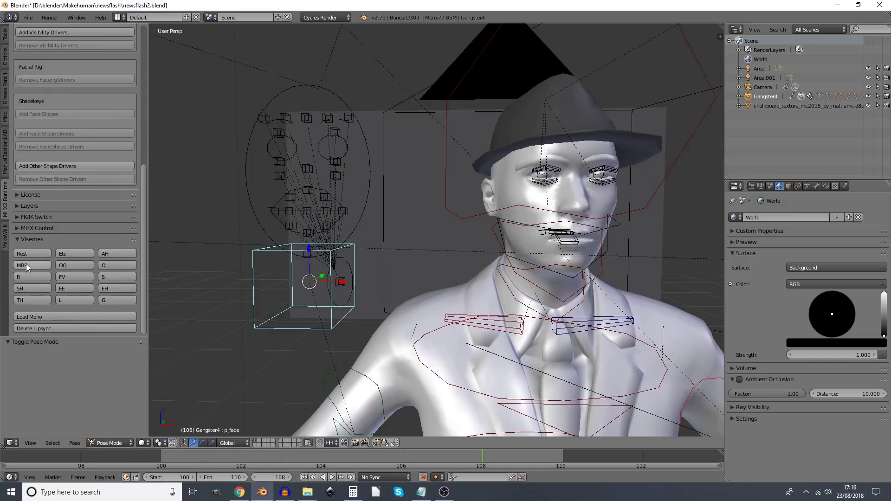
{"action": "left_click", "coordinate": [75, 254]}
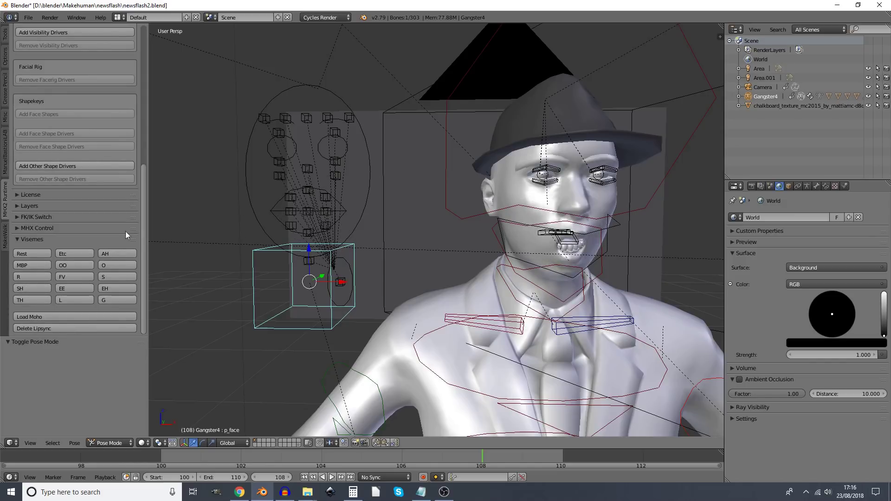
{"action": "left_click", "coordinate": [32, 254]}
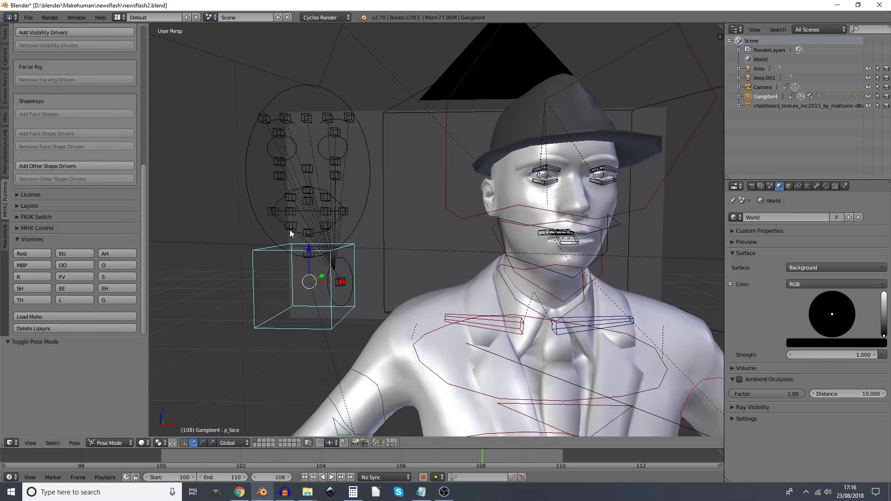
- Create a new pose library in the armature's properties and name it PoseLib
{"action": "left_click", "coordinate": [806, 185]}
{"action": "scroll", "coordinate": [832, 372], "scroll_direction": "down", "scroll_amount": 5}
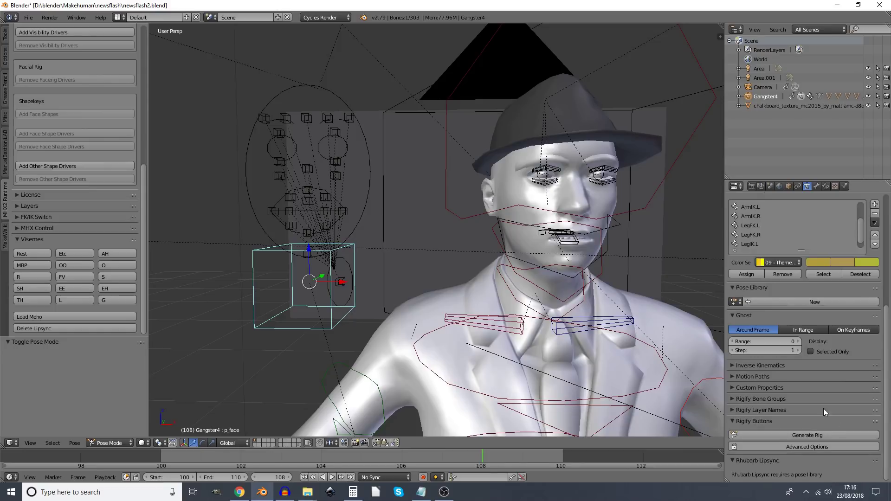
{"action": "scroll", "coordinate": [823, 408], "scroll_direction": "up", "scroll_amount": 6}
{"action": "scroll", "coordinate": [820, 421], "scroll_direction": "down", "scroll_amount": 5}
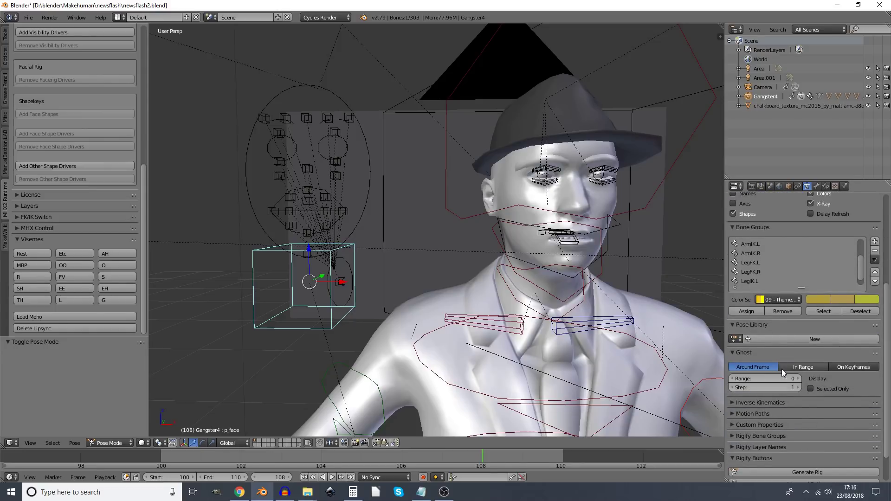
{"action": "left_click", "coordinate": [790, 339]}
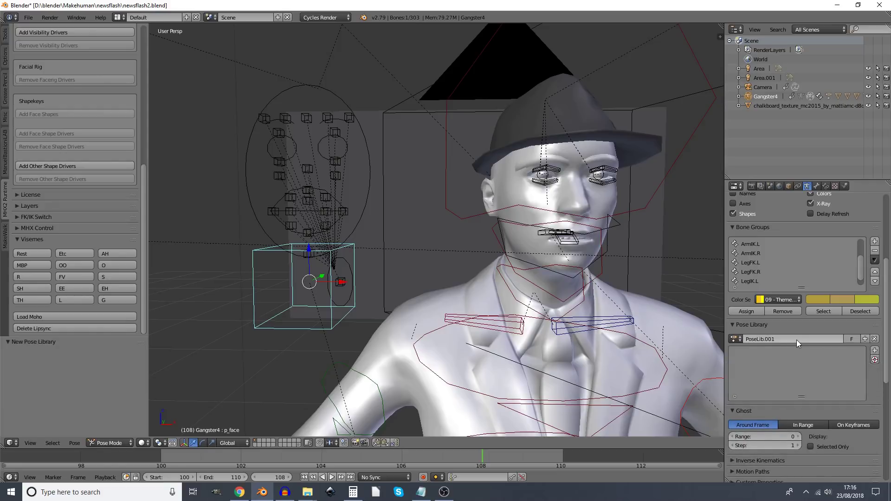
{"action": "left_click", "coordinate": [790, 339]}
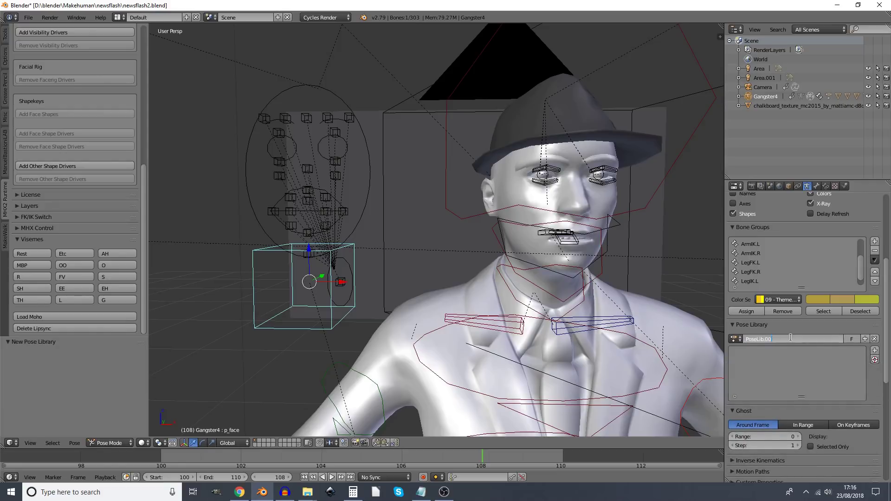
{"action": "key", "text": "Return"}
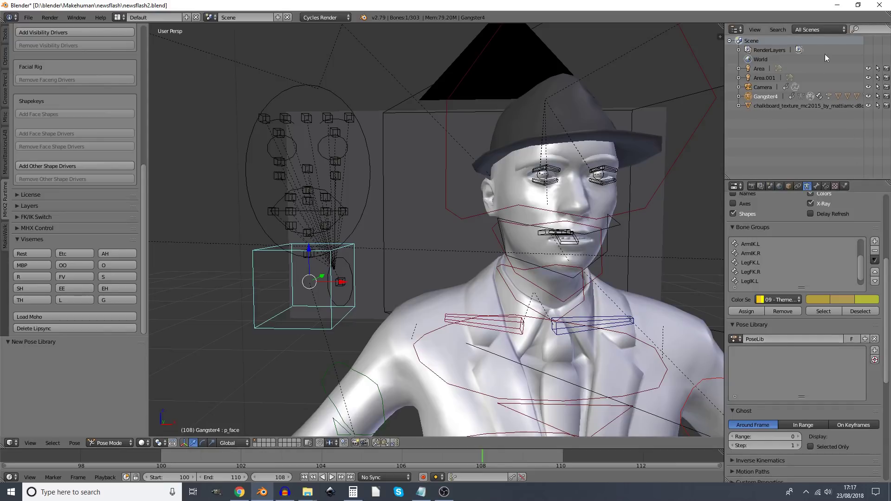
- Turn the outliner area into a UV/Image Editor and open the mouth shape reference shaperef.png in it
{"action": "left_click", "coordinate": [738, 31]}
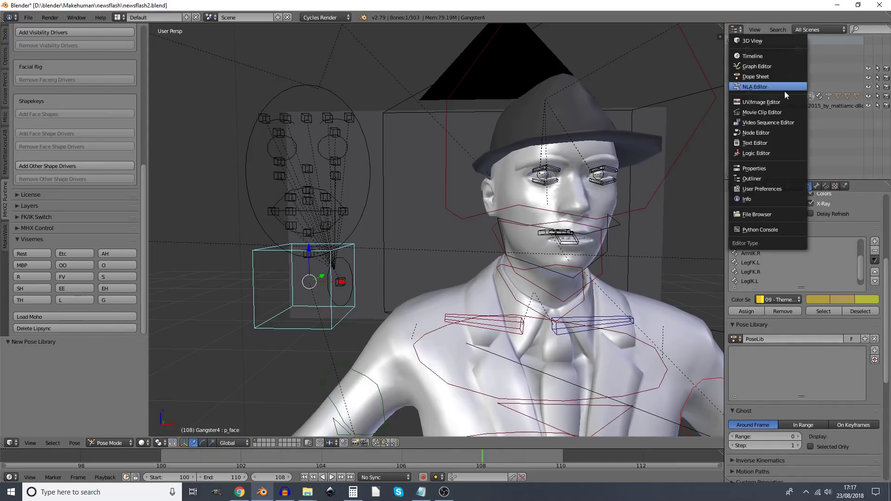
{"action": "left_click", "coordinate": [756, 101]}
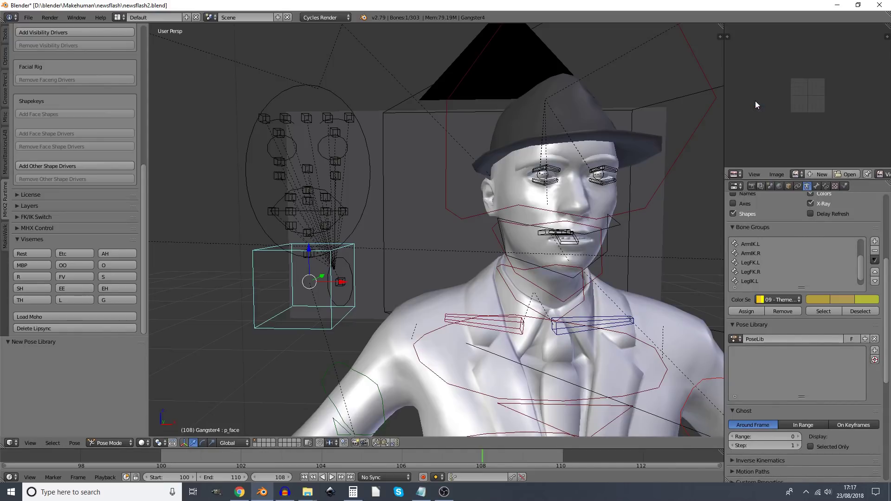
{"action": "left_click", "coordinate": [848, 175]}
{"action": "left_click", "coordinate": [33, 187]}
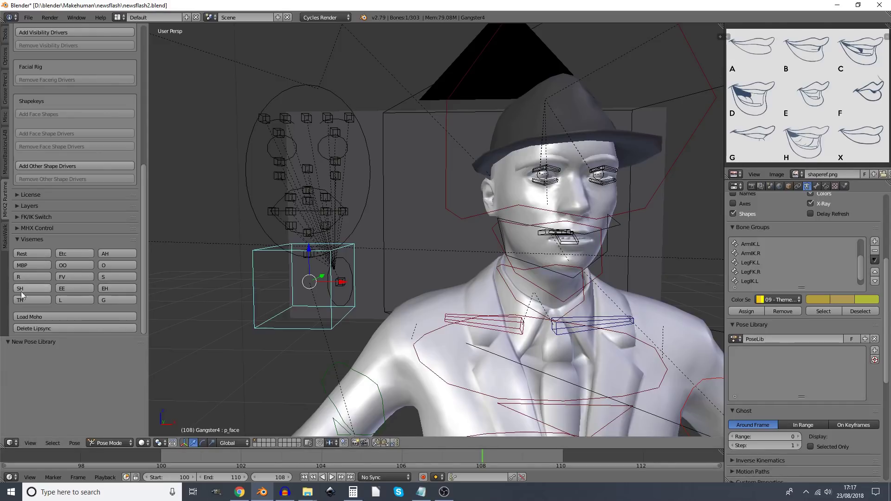
- Apply the MBP viseme to the character's mouth
{"action": "left_click", "coordinate": [27, 267]}
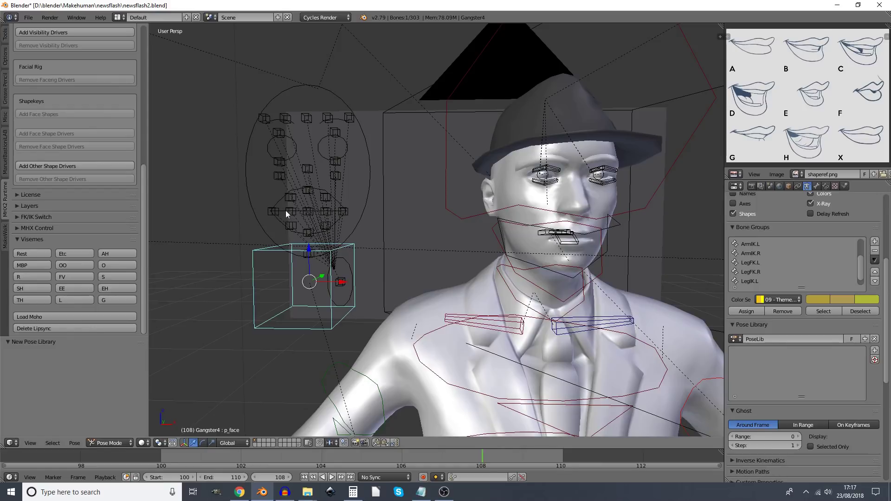
- Try moving the p_up_lip.L facial control upward to adjust the upper lip
{"action": "right_click", "coordinate": [328, 201]}
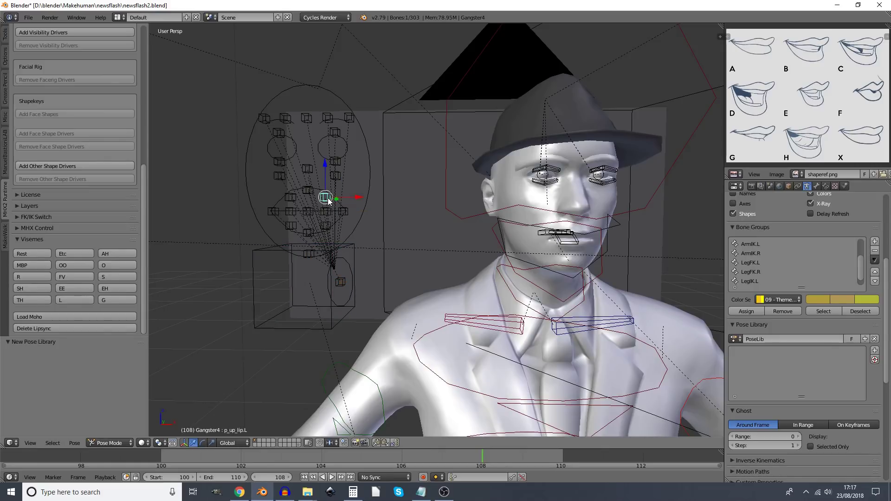
{"action": "key", "text": "g"}
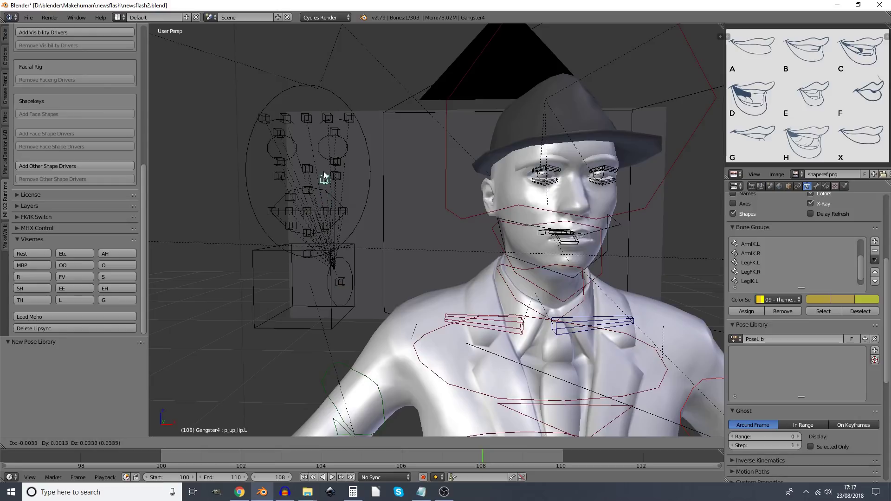
{"action": "right_click", "coordinate": [323, 196]}
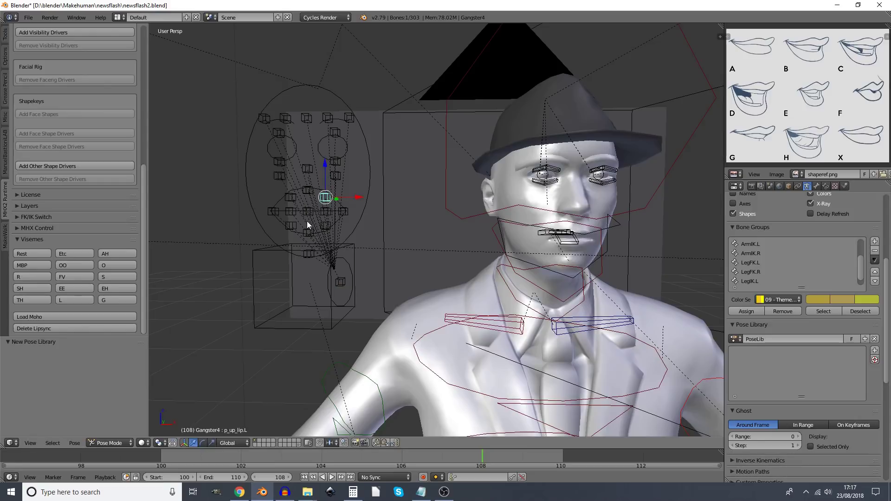
- Select all lip, mouth, jaw and tongue controls of the facial rig and store their pose in PoseLib as A
{"action": "key", "text": "c"}
{"action": "mouse_move", "coordinate": [302, 220]}
{"action": "left_mouse_down"}
{"action": "mouse_move", "coordinate": [279, 207]}
{"action": "mouse_move", "coordinate": [315, 197]}
{"action": "mouse_move", "coordinate": [331, 214]}
{"action": "mouse_move", "coordinate": [304, 227]}
{"action": "mouse_move", "coordinate": [305, 277]}
{"action": "left_mouse_up"}
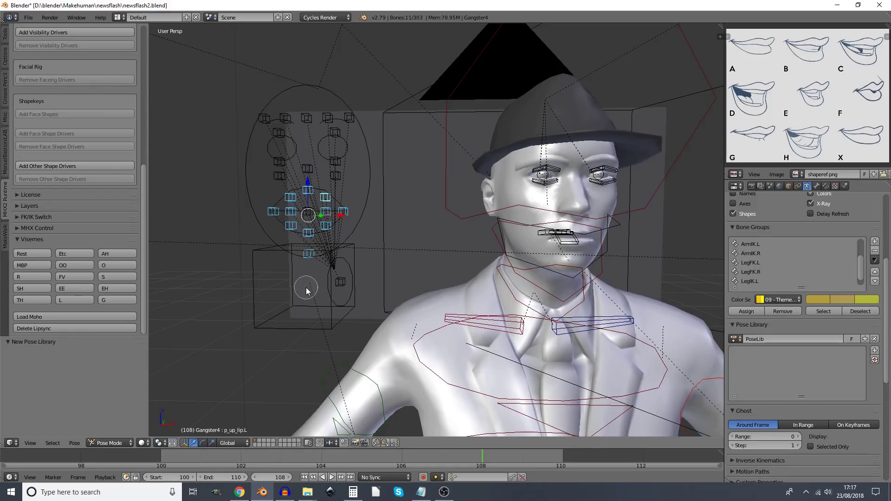
{"action": "left_click", "coordinate": [340, 283]}
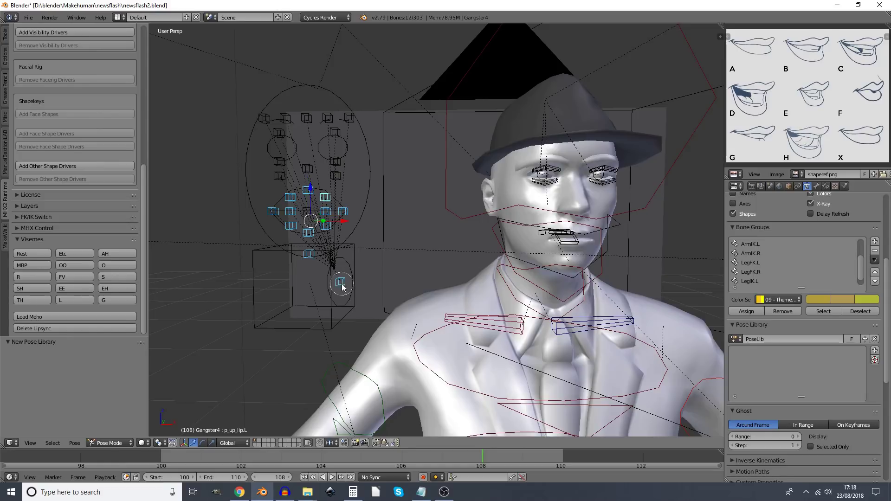
{"action": "left_click", "coordinate": [309, 210]}
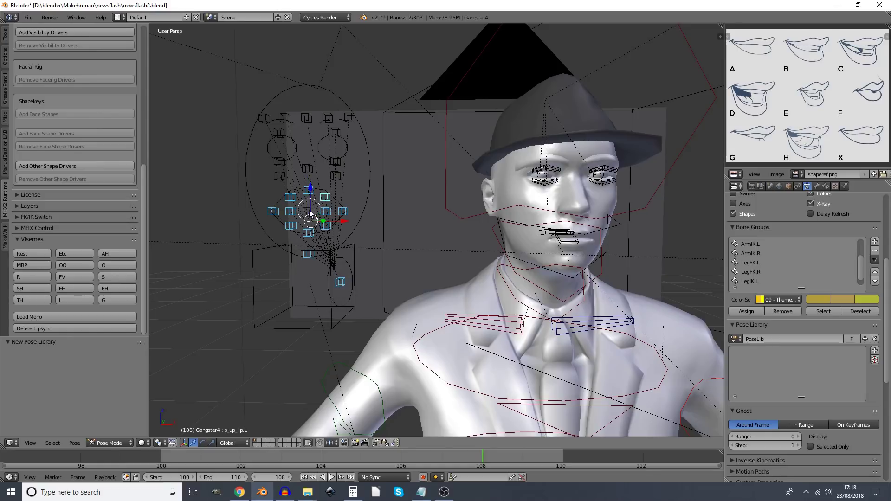
{"action": "left_click", "coordinate": [310, 235]}
{"action": "left_click", "coordinate": [876, 351]}
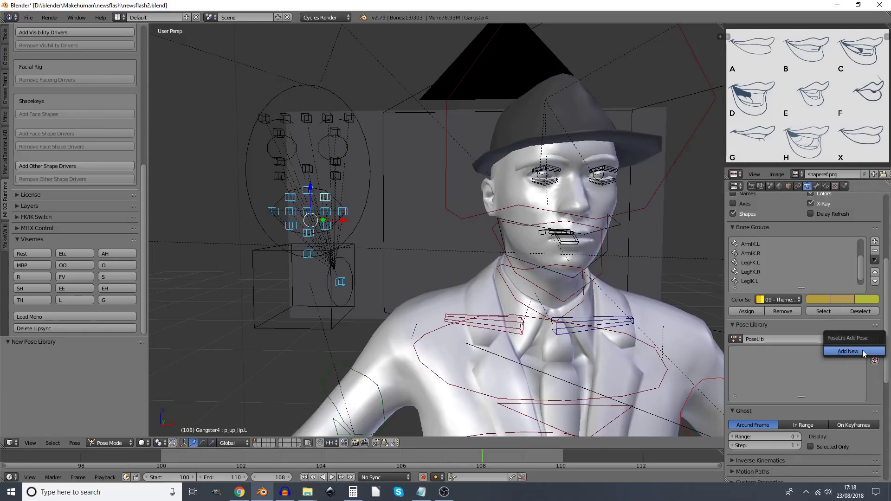
{"action": "left_click", "coordinate": [863, 351]}
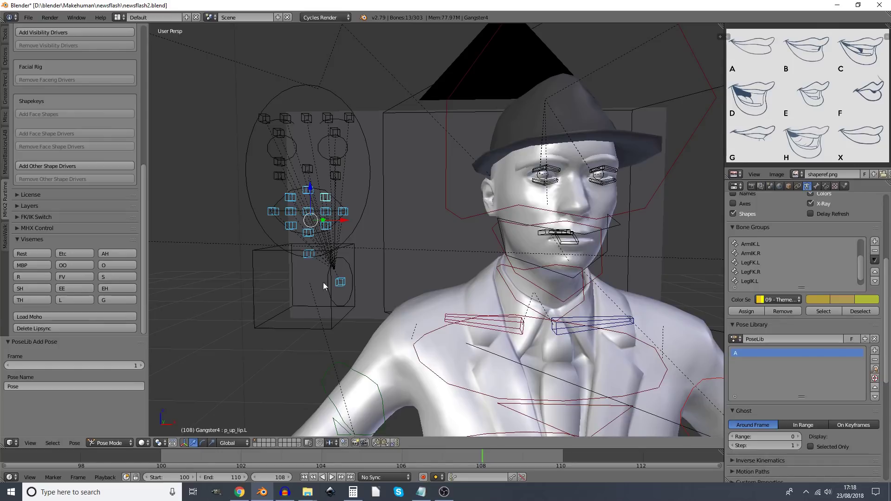
- Part the lips for mouth shape B by raising both upper-lip side controls about 0.012 and lowering both lower-lip side controls about 0.010 along Z
{"action": "right_click", "coordinate": [313, 252]}
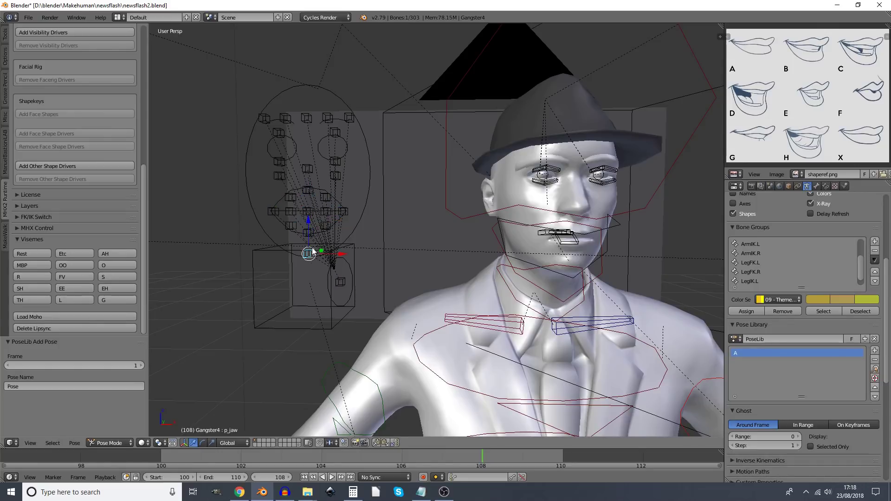
{"action": "right_click", "coordinate": [292, 212]}
{"action": "right_click", "coordinate": [323, 208], "text": "shift"}
{"action": "left_click_drag", "start_coordinate": [309, 179], "coordinate": [309, 163]}
{"action": "right_click", "coordinate": [291, 197]}
{"action": "right_click", "coordinate": [325, 197], "text": "shift"}
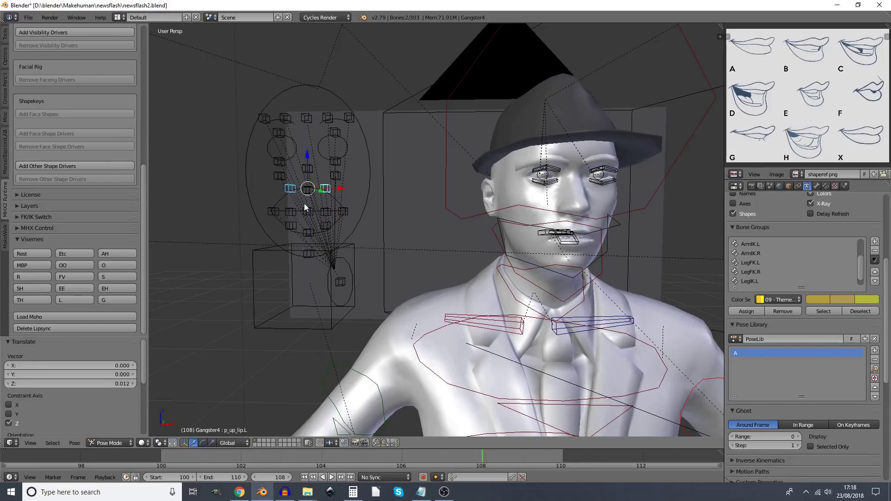
{"action": "right_click", "coordinate": [291, 226]}
{"action": "right_click", "coordinate": [325, 227], "text": "shift"}
{"action": "left_click_drag", "start_coordinate": [308, 195], "coordinate": [308, 200]}
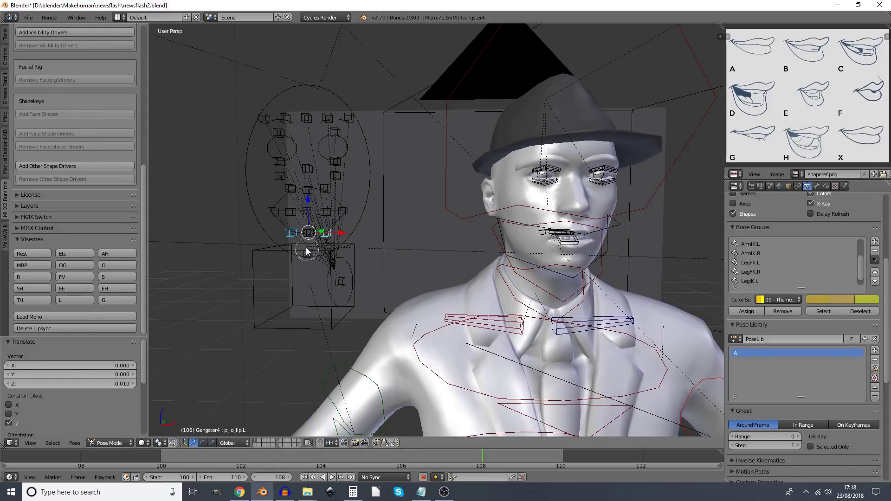
- Select all mouth, jaw and tongue controls and add their pose to the library with the name B
{"action": "mouse_move", "coordinate": [306, 252]}
{"action": "left_mouse_down"}
{"action": "mouse_move", "coordinate": [283, 218]}
{"action": "mouse_move", "coordinate": [304, 202]}
{"action": "mouse_move", "coordinate": [296, 199]}
{"action": "mouse_move", "coordinate": [320, 198]}
{"action": "mouse_move", "coordinate": [323, 211]}
{"action": "mouse_move", "coordinate": [341, 217]}
{"action": "mouse_move", "coordinate": [340, 279]}
{"action": "left_mouse_up"}
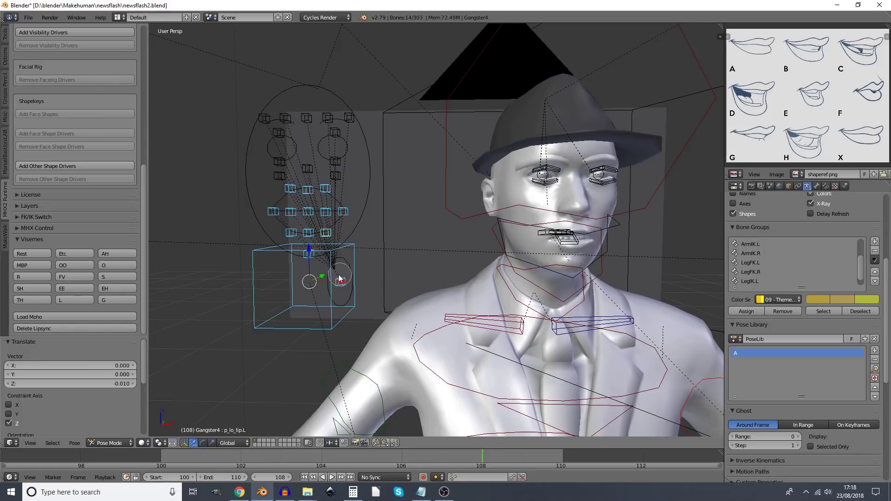
{"action": "right_click", "coordinate": [340, 279]}
{"action": "left_click", "coordinate": [875, 355]}
{"action": "left_click", "coordinate": [833, 354]}
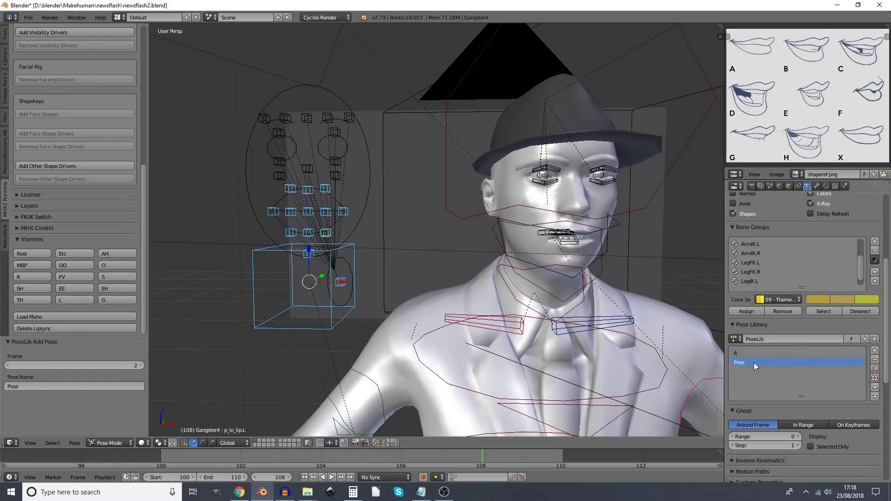
{"action": "type", "text": "B"}
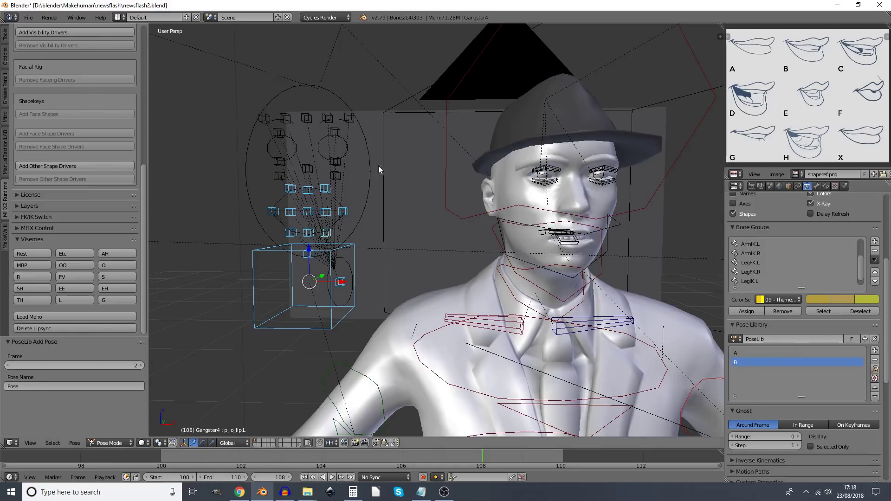
- Open the mouth for shape C by lowering the p_jaw control about 0.006 and both lower-lip side controls about 0.008 along Z
{"action": "right_click", "coordinate": [309, 254]}
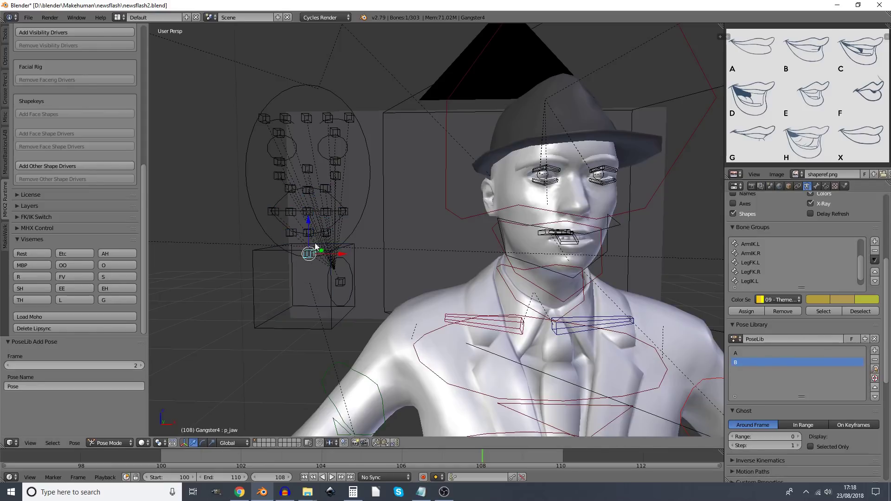
{"action": "left_click_drag", "start_coordinate": [308, 219], "coordinate": [307, 223]}
{"action": "right_click", "coordinate": [321, 228]}
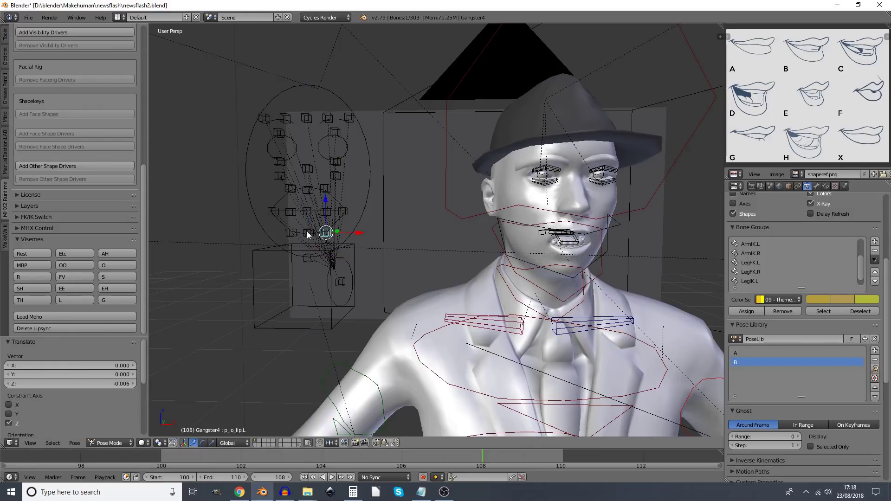
{"action": "right_click", "coordinate": [293, 233], "text": "shift"}
{"action": "key", "text": "g"}
{"action": "key", "text": "z"}
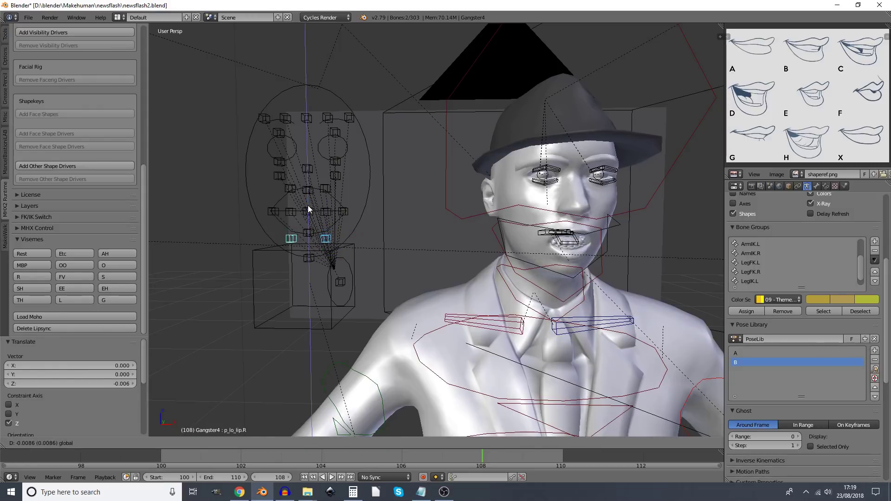
{"action": "left_click", "coordinate": [308, 204]}
- Raise both upper-lip side controls about 0.008 along Z for mouth shape C
{"action": "right_click", "coordinate": [325, 188]}
{"action": "right_click", "coordinate": [296, 189], "text": "shift"}
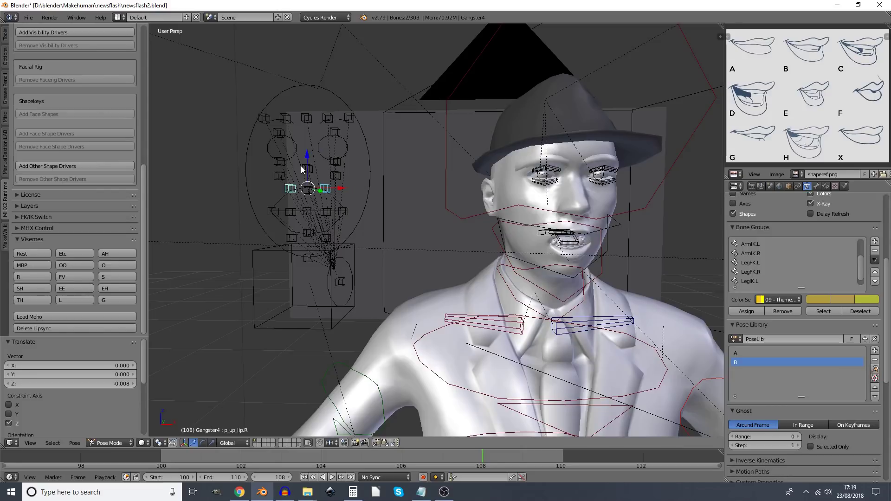
{"action": "left_click_drag", "start_coordinate": [308, 159], "coordinate": [308, 151]}
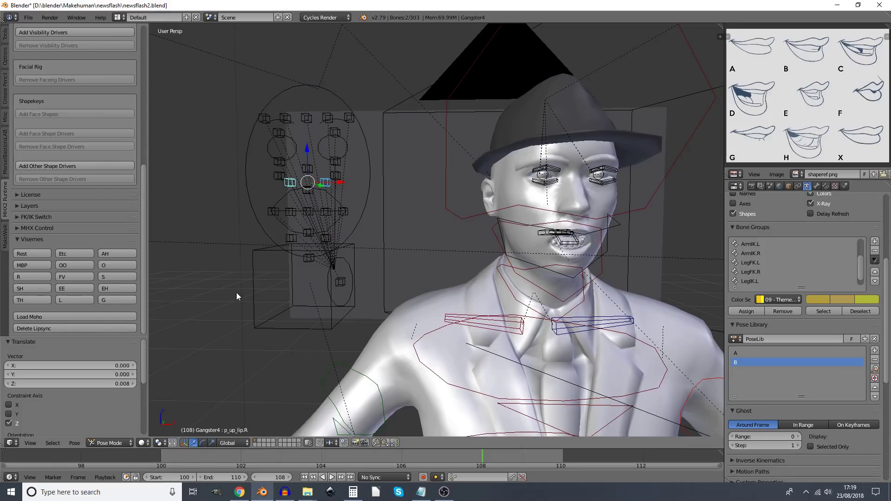
- Select the mouth, jaw and tongue controls without the p_face box and add their pose to the library as C
{"action": "key", "text": "c"}
{"action": "left_click_drag", "start_coordinate": [320, 237], "coordinate": [314, 197]}
{"action": "mouse_move", "coordinate": [274, 222]}
{"action": "left_mouse_down"}
{"action": "mouse_move", "coordinate": [341, 221]}
{"action": "mouse_move", "coordinate": [334, 266]}
{"action": "mouse_move", "coordinate": [344, 291]}
{"action": "left_mouse_up"}
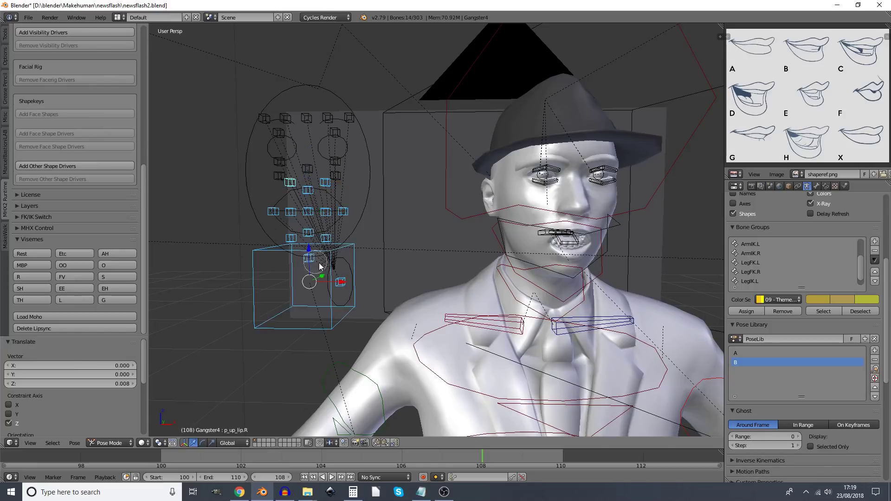
{"action": "right_click", "coordinate": [333, 312]}
{"action": "right_click", "coordinate": [330, 311], "text": "shift"}
{"action": "right_click", "coordinate": [330, 311], "text": "shift"}
{"action": "key", "text": "shift+l"}
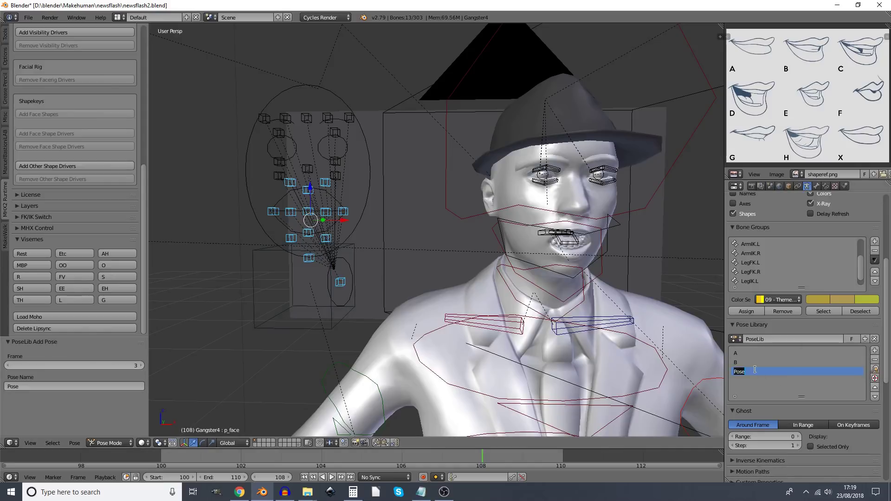
- Open the lips and jaw wider for mouth shape D and add the selected mouth controls to the library as pose D
{"action": "left_click_drag", "start_coordinate": [310, 190], "coordinate": [311, 214]}
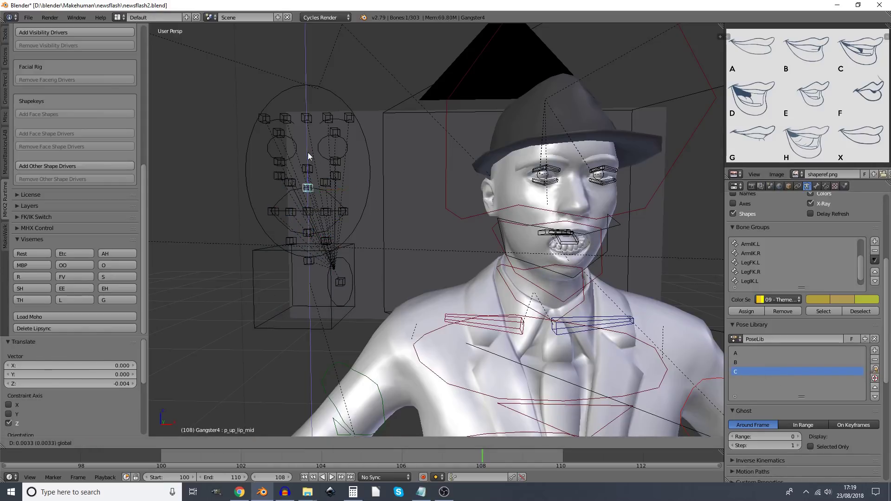
{"action": "key", "text": "c"}
{"action": "left_click_drag", "start_coordinate": [308, 183], "coordinate": [341, 281]}
{"action": "right_click", "coordinate": [341, 281]}
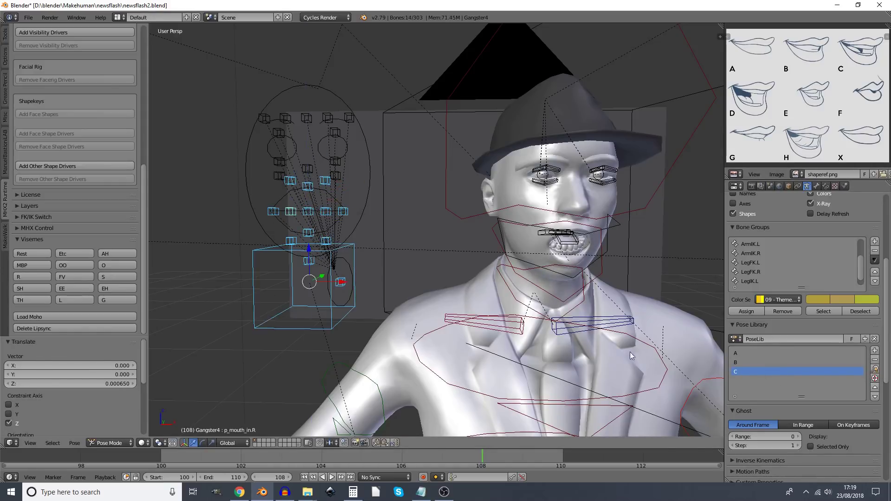
{"action": "key", "text": "shift+l"}
{"action": "left_click", "coordinate": [853, 353]}
- Apply the OO viseme, adjust the jaw to match mouth shape E, and add the pose to the library as E
{"action": "left_click", "coordinate": [79, 266]}
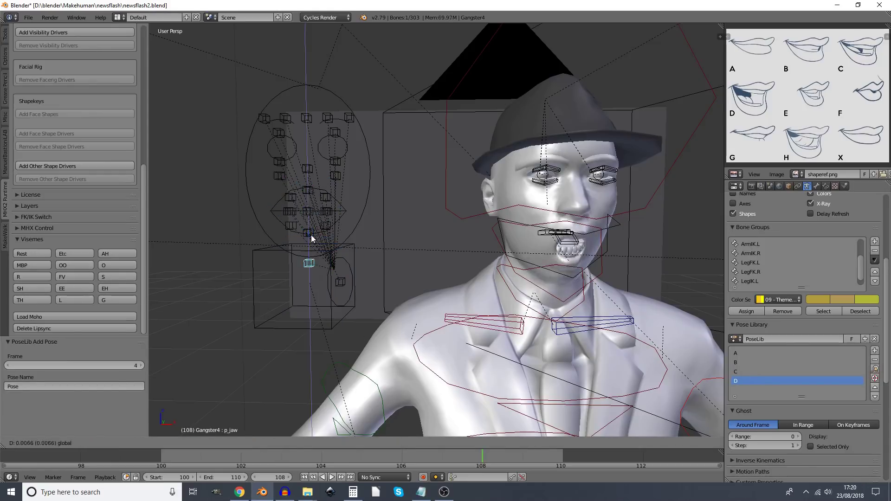
{"action": "left_click", "coordinate": [875, 351]}
{"action": "left_click", "coordinate": [822, 366]}
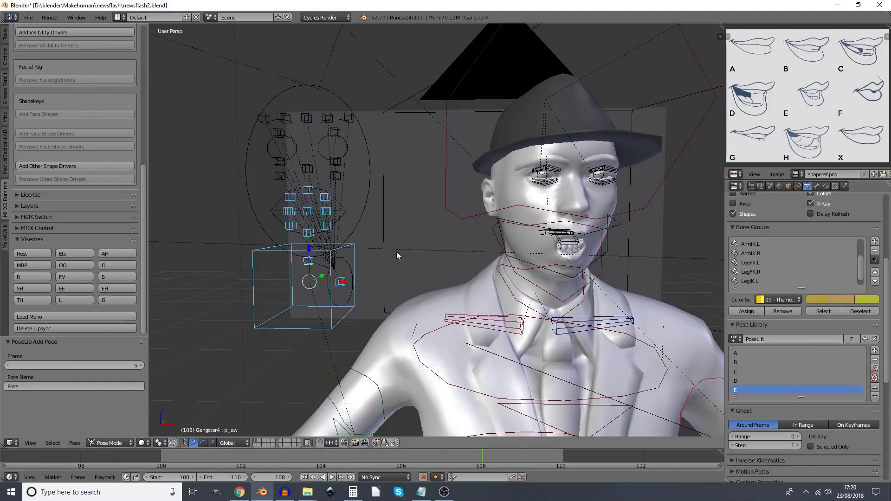
- Adjust the jaw and mouth-corner controls to match mouth shape F and add the pose to the library as F
{"action": "right_click", "coordinate": [309, 248]}
{"action": "key", "text": "alt+g"}
{"action": "left_click_drag", "start_coordinate": [359, 184], "coordinate": [253, 331]}
{"action": "left_click", "coordinate": [874, 350]}
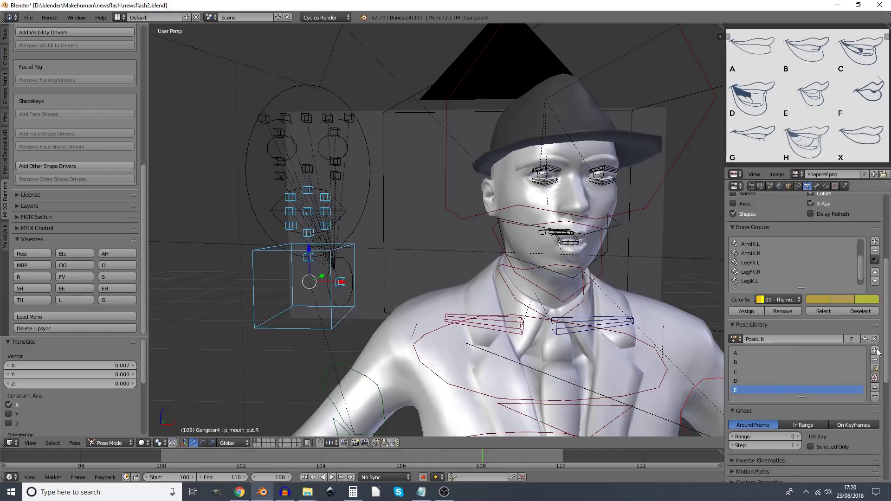
{"action": "left_click", "coordinate": [822, 366]}
- Apply the FV viseme to the mouth and add it to the pose library with the name G
{"action": "left_click", "coordinate": [105, 299]}
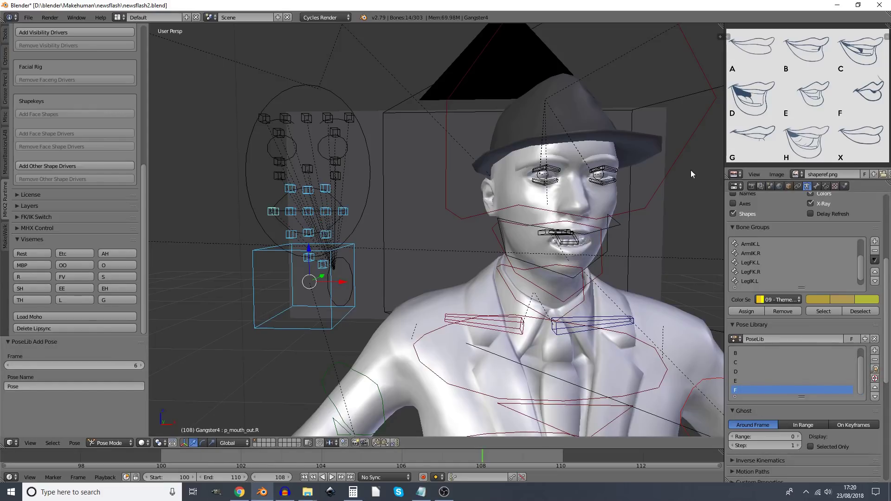
{"action": "left_click", "coordinate": [78, 275]}
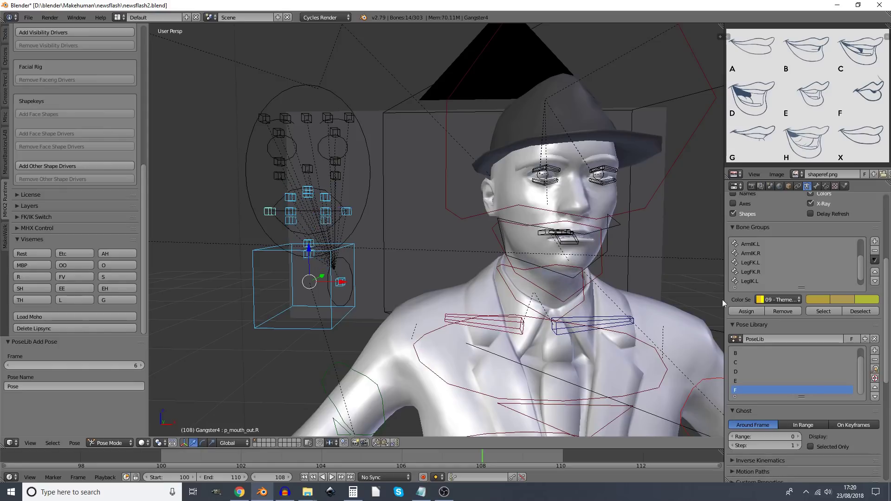
{"action": "key", "text": "shift+l"}
{"action": "left_click", "coordinate": [831, 356]}
{"action": "double_click", "coordinate": [746, 389]}
{"action": "type", "text": "G"}
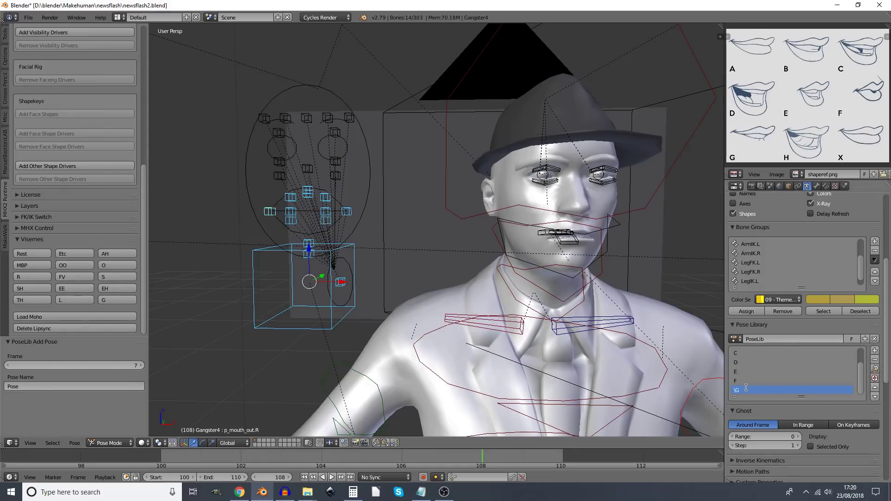
{"action": "key", "text": "Return"}
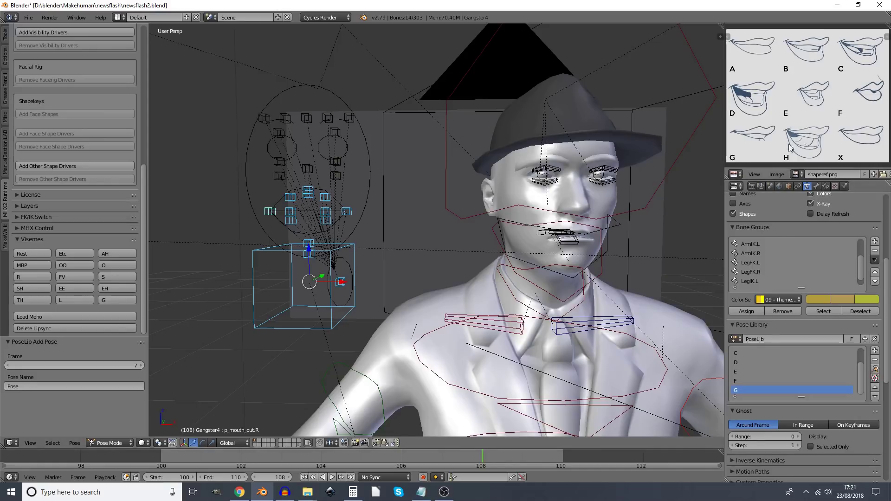
- Apply the L viseme to the mouth and add it to the pose library with the name H
{"action": "left_click", "coordinate": [66, 300]}
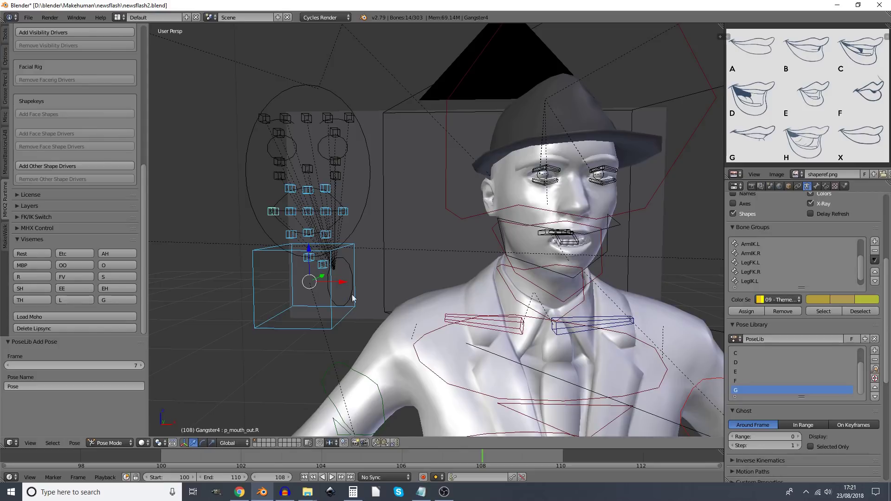
{"action": "left_click", "coordinate": [876, 351]}
{"action": "left_click", "coordinate": [836, 355]}
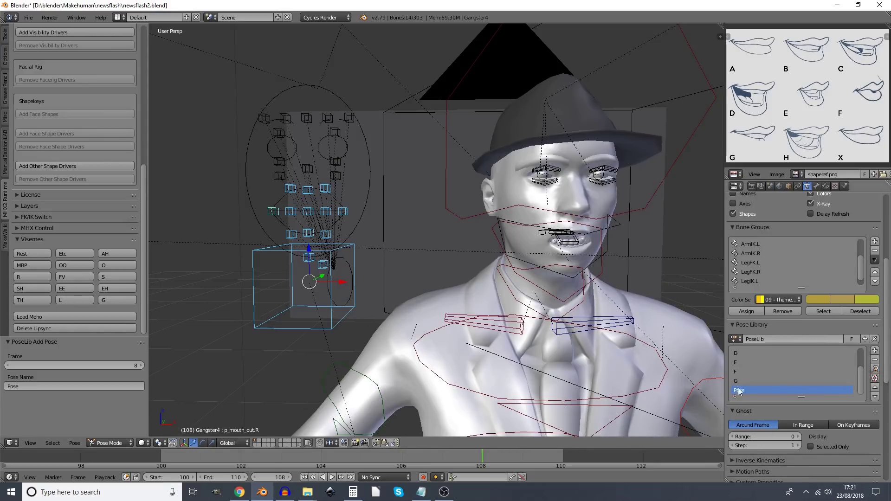
{"action": "double_click", "coordinate": [740, 390]}
{"action": "type", "text": "H"}
{"action": "key", "text": "Return"}
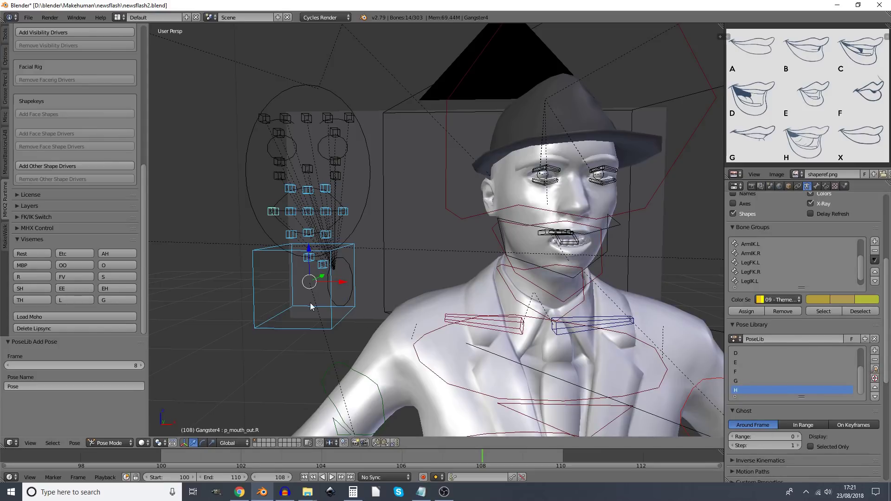
- Return the mouth to the Rest viseme and add it to the pose library with the name X
{"action": "left_click", "coordinate": [31, 254]}
{"action": "left_click", "coordinate": [875, 351]}
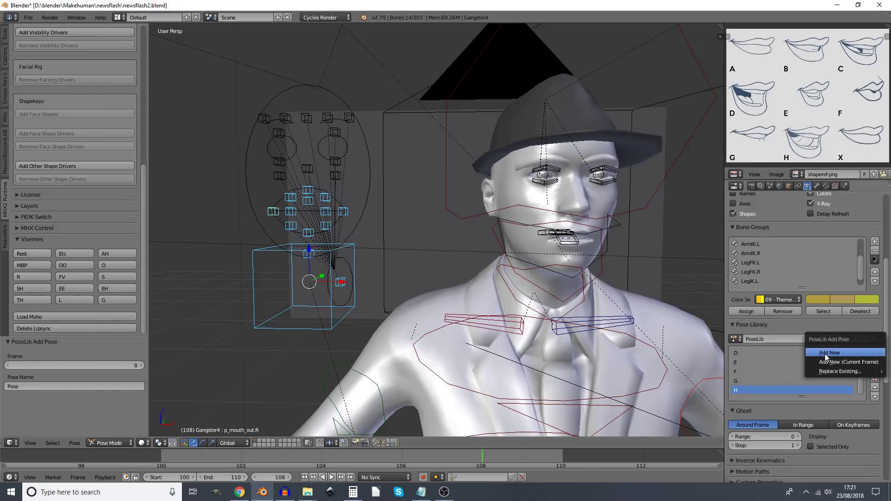
{"action": "left_click", "coordinate": [836, 355]}
{"action": "double_click", "coordinate": [740, 391]}
{"action": "type", "text": "X"}
{"action": "key", "text": "Return"}
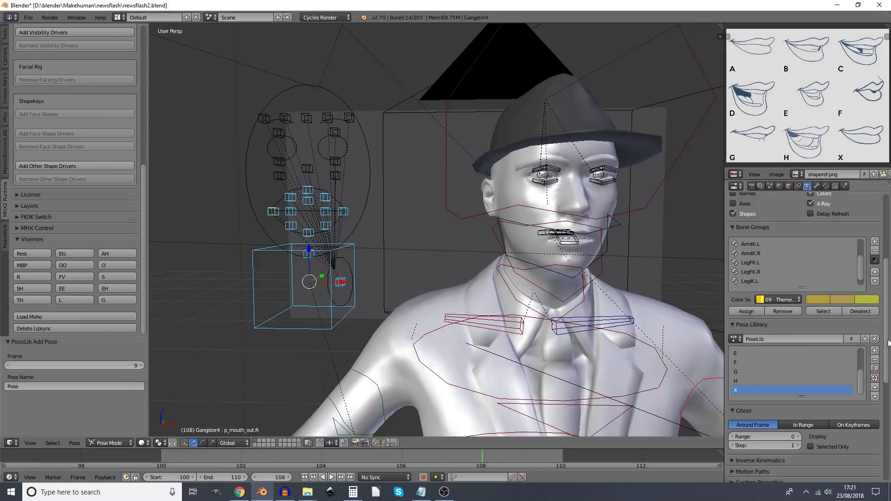
- In the Rhubarb Lipsync settings, assign poses B, C, D and E to Mouth B, Mouth C, Mouth D and Mouth E
{"action": "scroll", "coordinate": [881, 383], "scroll_direction": "down", "scroll_amount": 10}
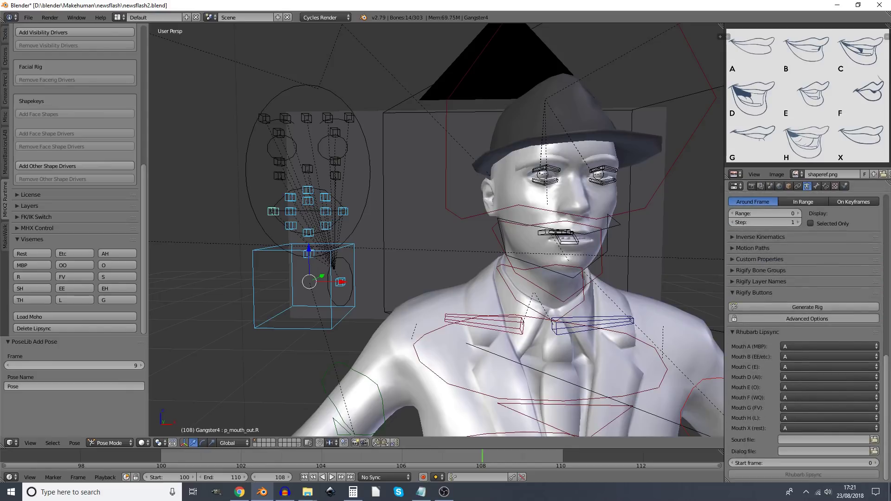
{"action": "left_click", "coordinate": [792, 349]}
{"action": "left_click", "coordinate": [792, 325]}
{"action": "left_click", "coordinate": [799, 356]}
{"action": "left_click", "coordinate": [800, 346]}
{"action": "left_click", "coordinate": [808, 367]}
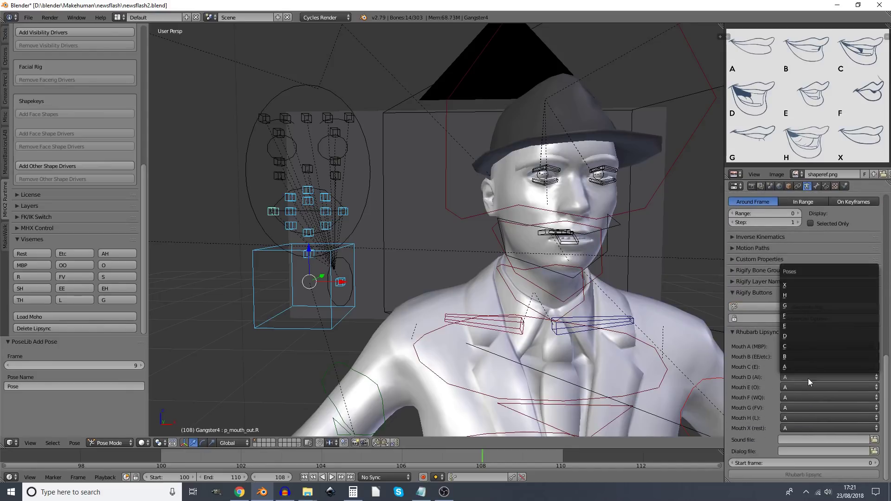
{"action": "left_click", "coordinate": [794, 336]}
{"action": "left_click", "coordinate": [814, 388]}
{"action": "left_click", "coordinate": [803, 339]}
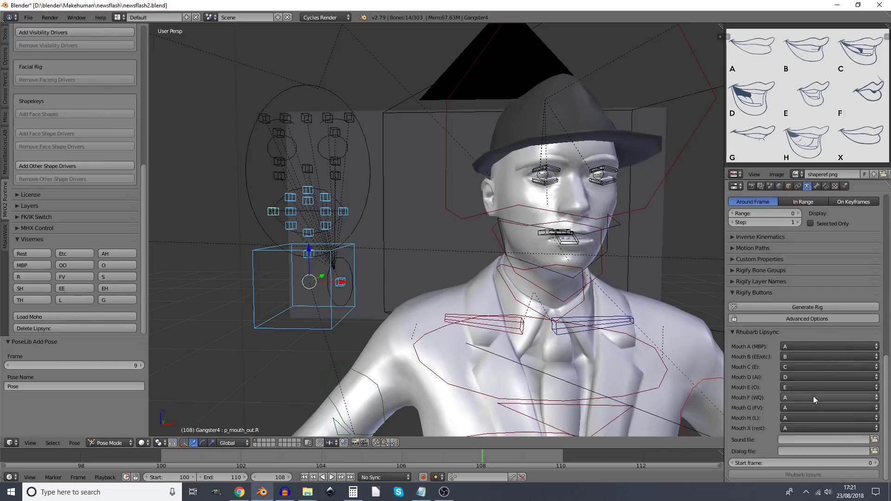
- In the Rhubarb Lipsync settings, assign poses F, G, H and X to Mouth F, Mouth G, Mouth H and Mouth X
{"action": "left_click", "coordinate": [813, 397]}
{"action": "left_click", "coordinate": [805, 336]}
{"action": "left_click", "coordinate": [815, 408]}
{"action": "left_click", "coordinate": [806, 337]}
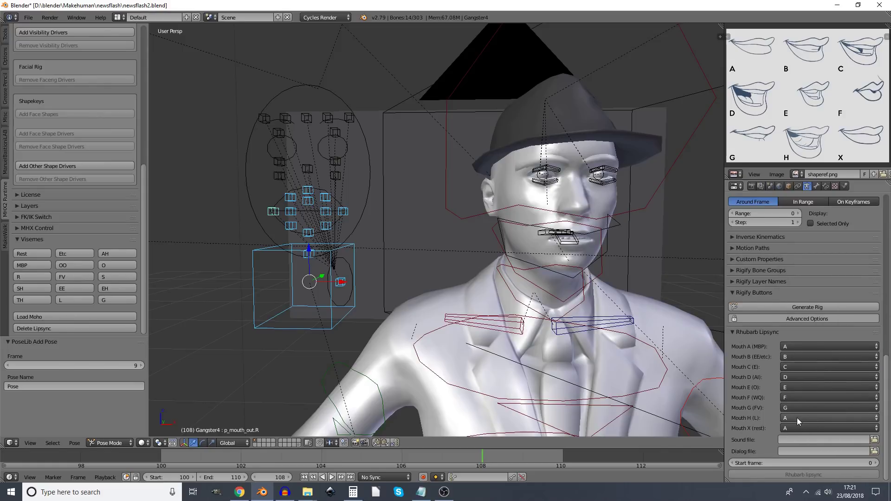
{"action": "left_click", "coordinate": [797, 418]}
{"action": "left_click", "coordinate": [801, 336]}
{"action": "left_click", "coordinate": [808, 428]}
{"action": "left_click", "coordinate": [796, 336]}
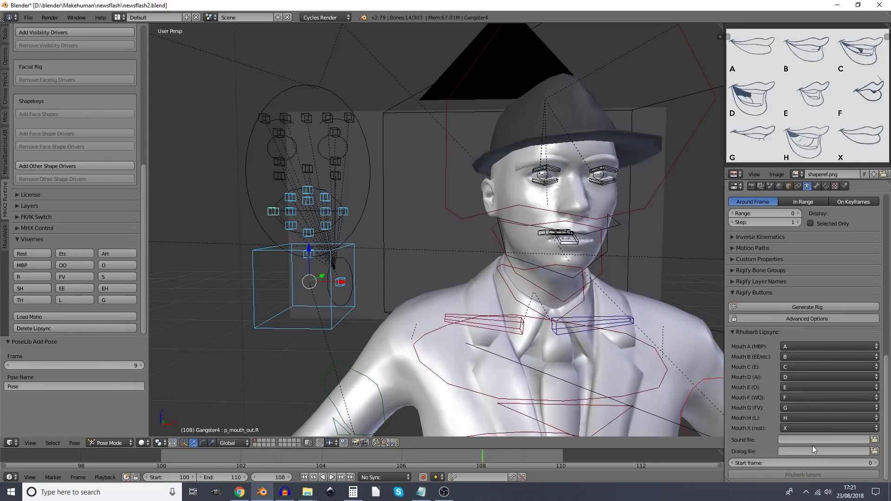
- Filter the newsflash folder to sound files and choose intro.wav as the Rhubarb Lipsync sound file
{"action": "left_click", "coordinate": [875, 441]}
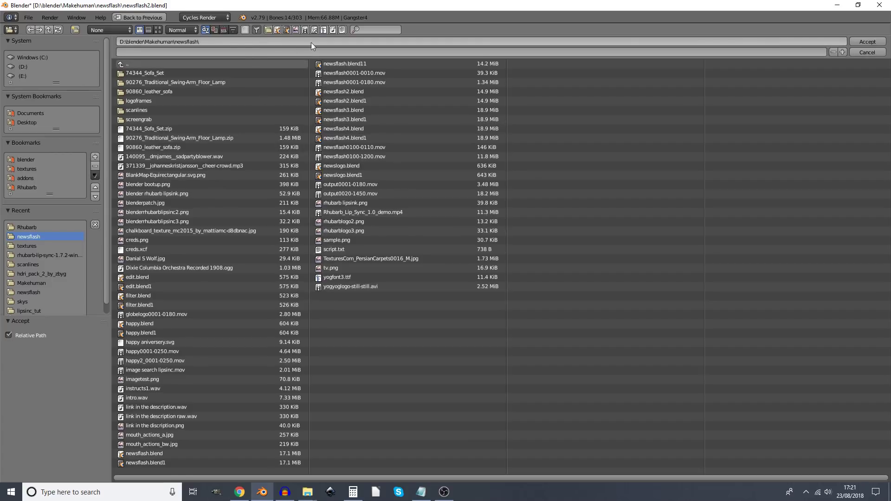
{"action": "left_click", "coordinate": [333, 30]}
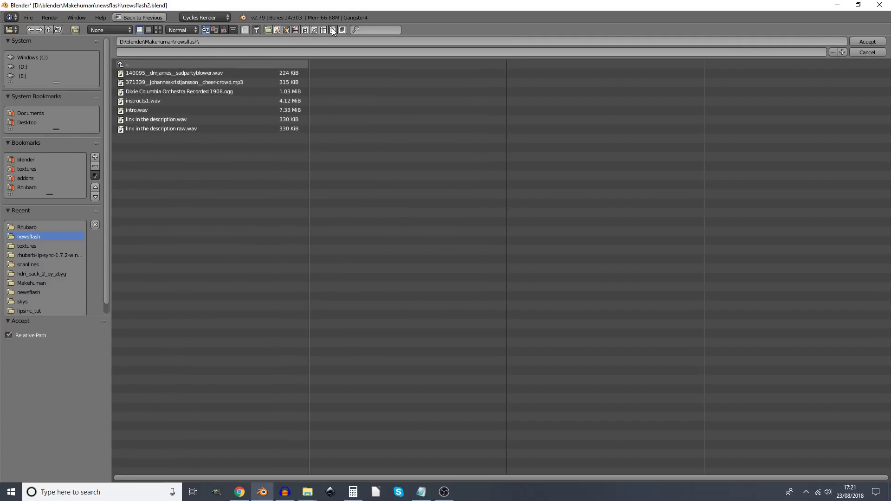
{"action": "left_click", "coordinate": [192, 110]}
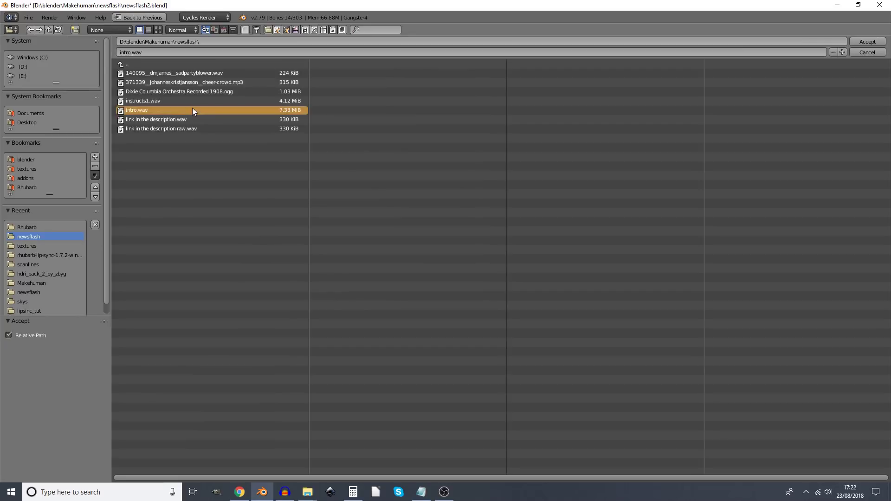
{"action": "left_click", "coordinate": [869, 43]}
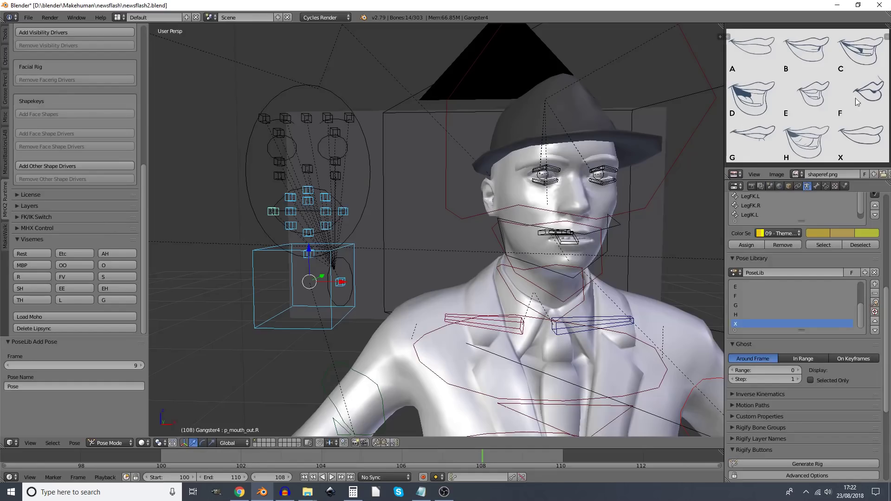
{"action": "scroll", "coordinate": [851, 393], "scroll_direction": "down", "scroll_amount": 5}
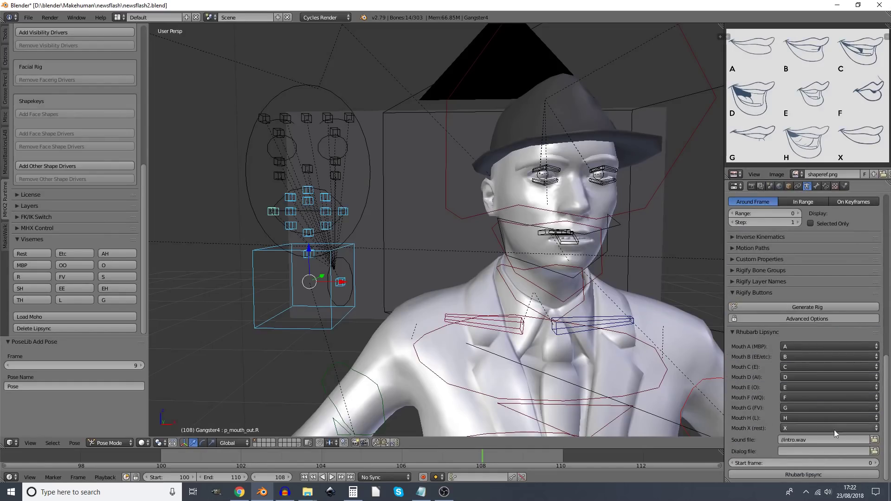
- Choose script.txt from the newsflash folder as the Rhubarb Lipsync dialog file
{"action": "left_click", "coordinate": [851, 450]}
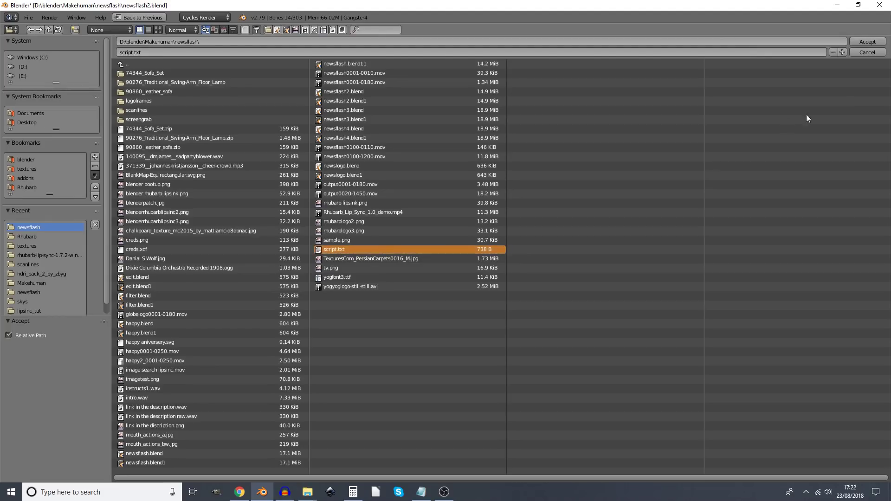
{"action": "left_click", "coordinate": [868, 42]}
{"action": "scroll", "coordinate": [762, 353], "scroll_direction": "down", "scroll_amount": 5}
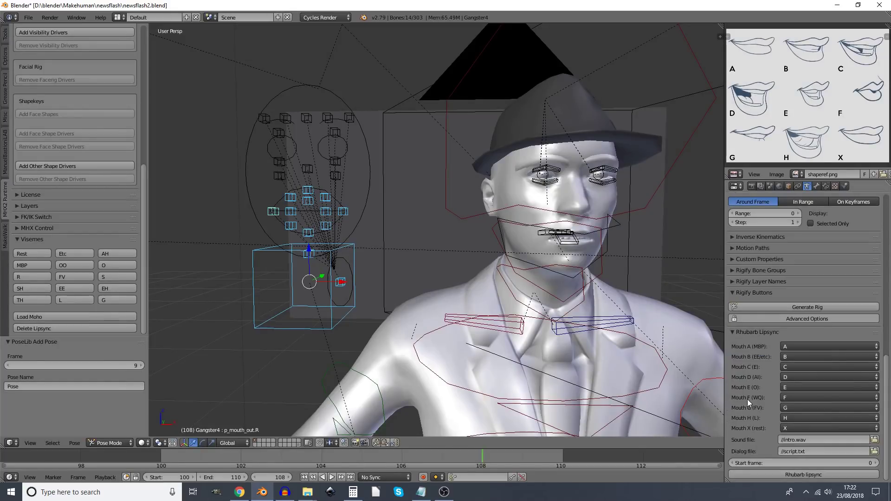
- Split the 3D view horizontally and turn the lower area into a Video Sequence Editor
{"action": "left_click_drag", "start_coordinate": [6, 448], "coordinate": [3, 354]}
{"action": "left_click", "coordinate": [11, 443]}
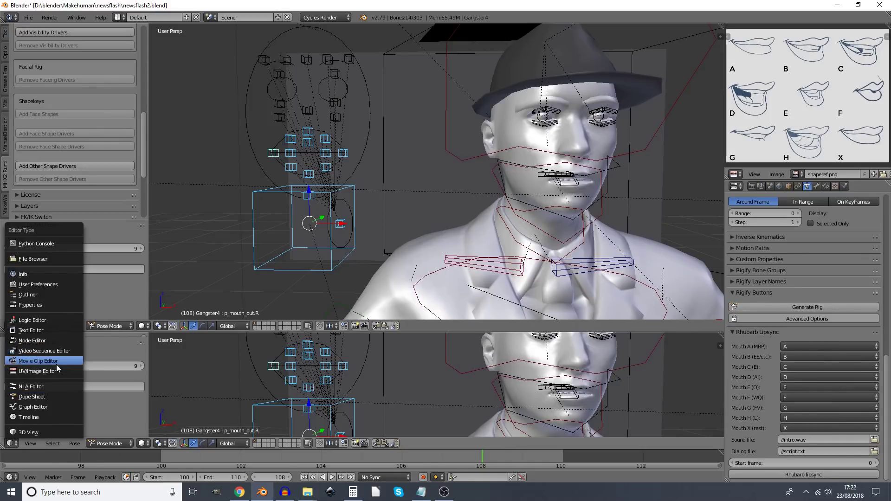
{"action": "left_click", "coordinate": [51, 351]}
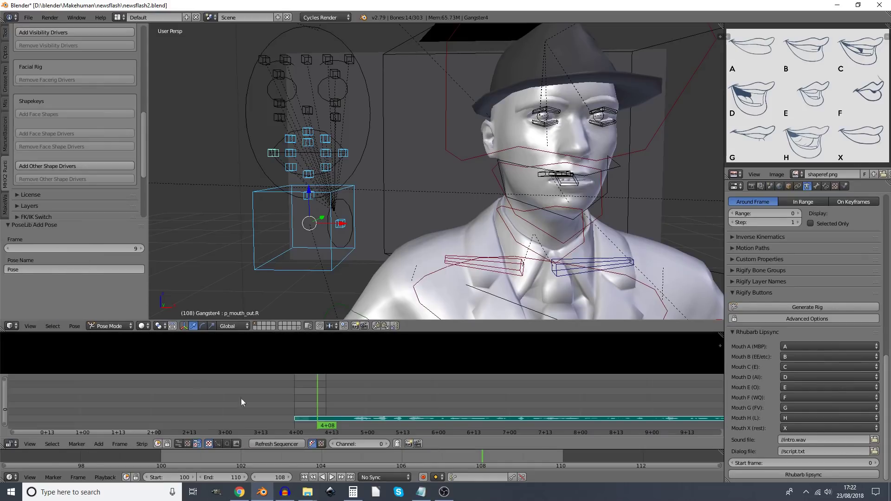
- Delete the existing audio strip from the sequencer and bring the playhead to frame 100
{"action": "key", "text": "x"}
{"action": "left_click", "coordinate": [345, 416]}
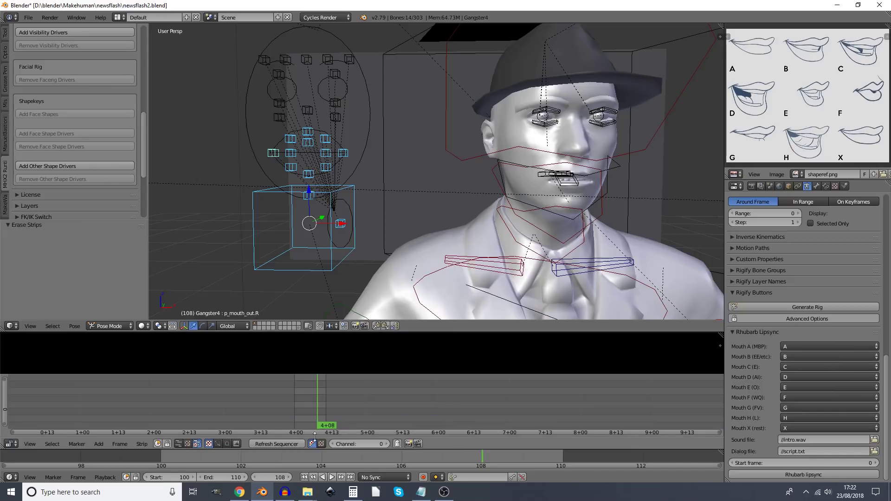
{"action": "key", "text": "alt+a"}
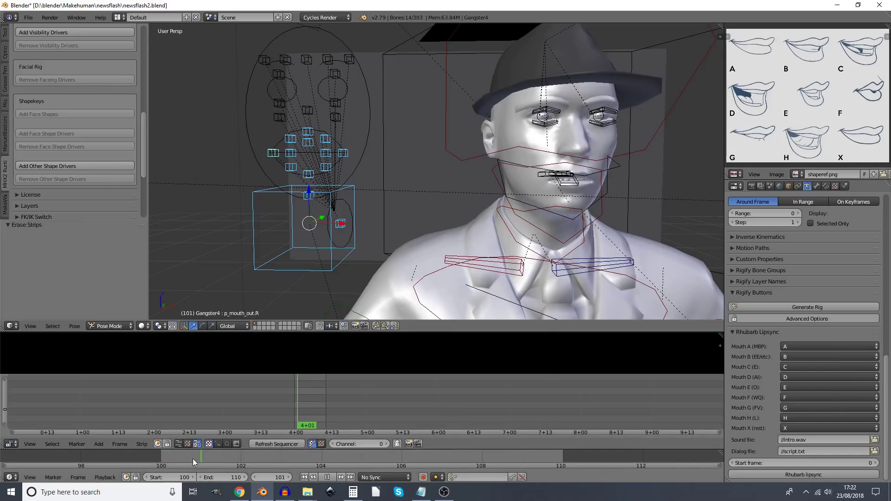
{"action": "key", "text": "alt+a"}
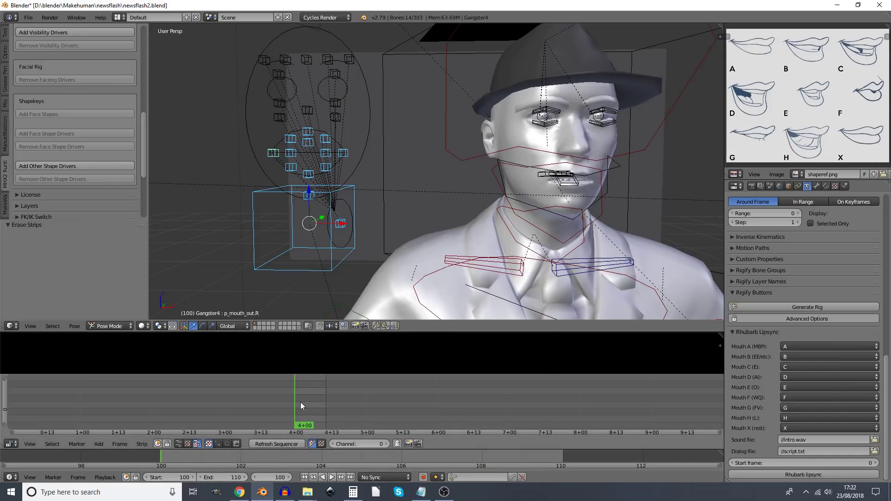
- Add intro.wav from the newsflash folder as a sound strip on channel 1 starting at frame 100
{"action": "key", "text": "shift+a"}
{"action": "left_click", "coordinate": [283, 412]}
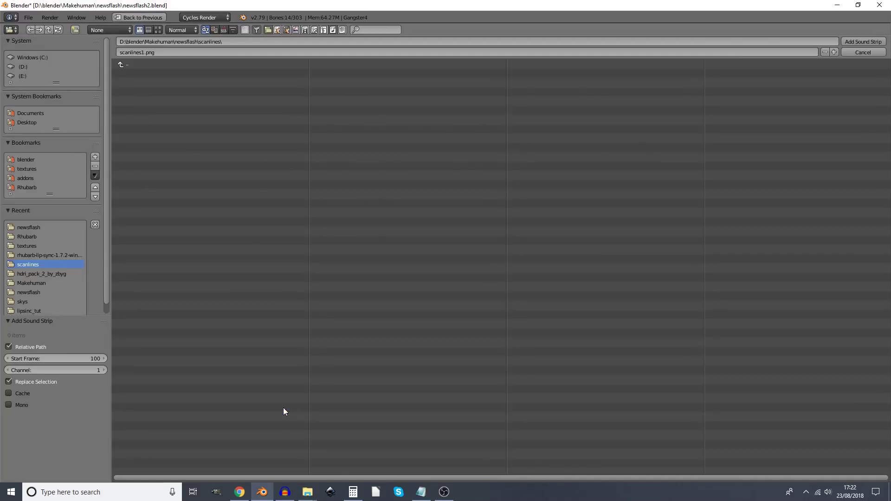
{"action": "left_click", "coordinate": [33, 227]}
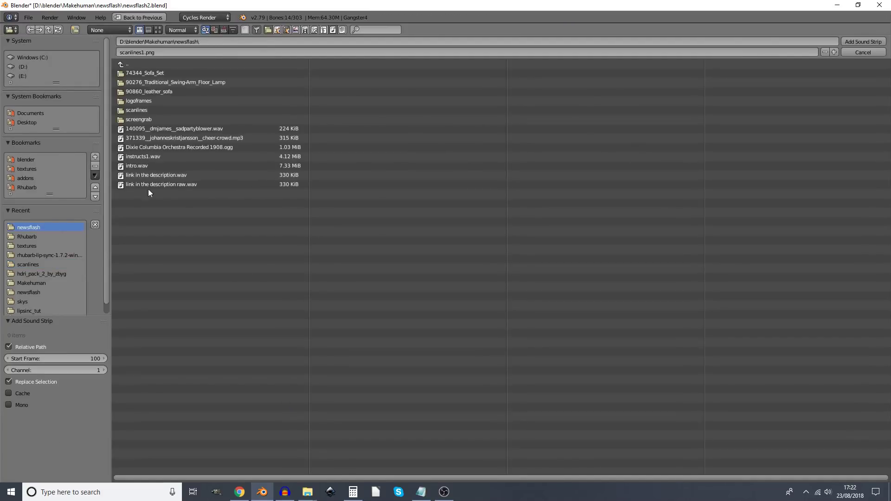
{"action": "left_click", "coordinate": [152, 166]}
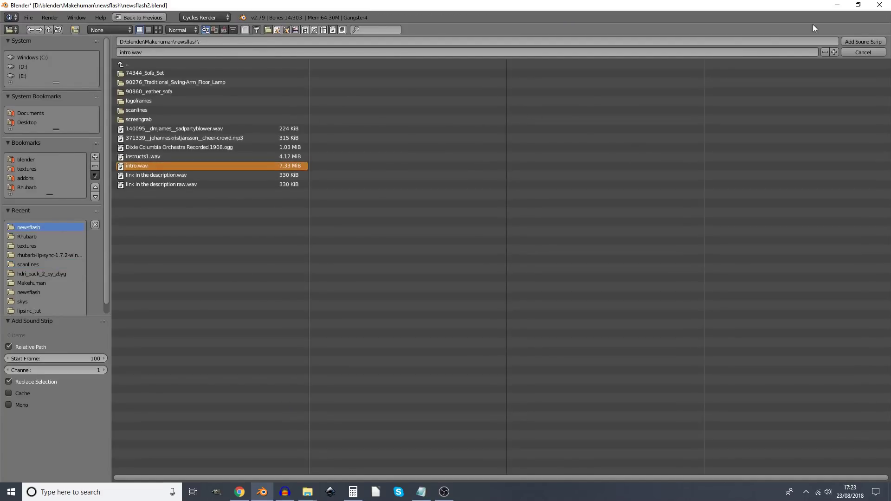
{"action": "left_click", "coordinate": [862, 40]}
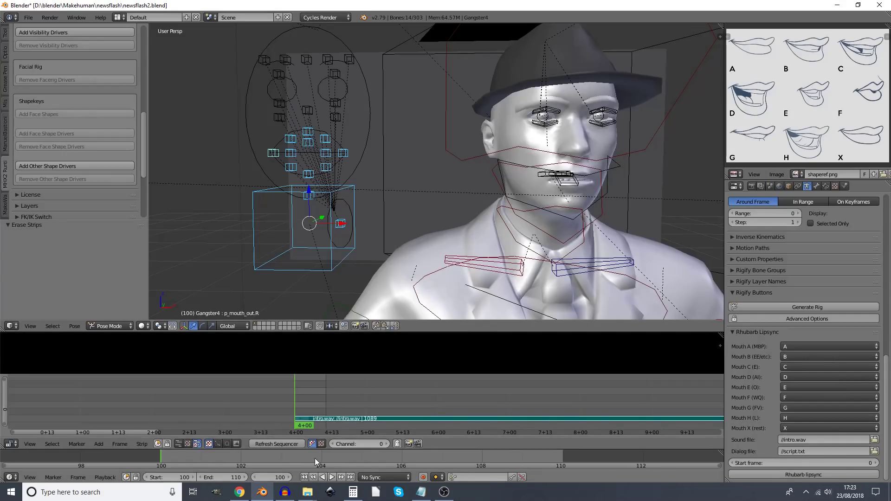
- Set the playback sync mode to AV-sync and fit the whole sound strip in the sequencer
{"action": "left_click", "coordinate": [381, 477]}
{"action": "left_click", "coordinate": [383, 447]}
{"action": "scroll", "coordinate": [345, 394], "scroll_direction": "down", "scroll_amount": 2}
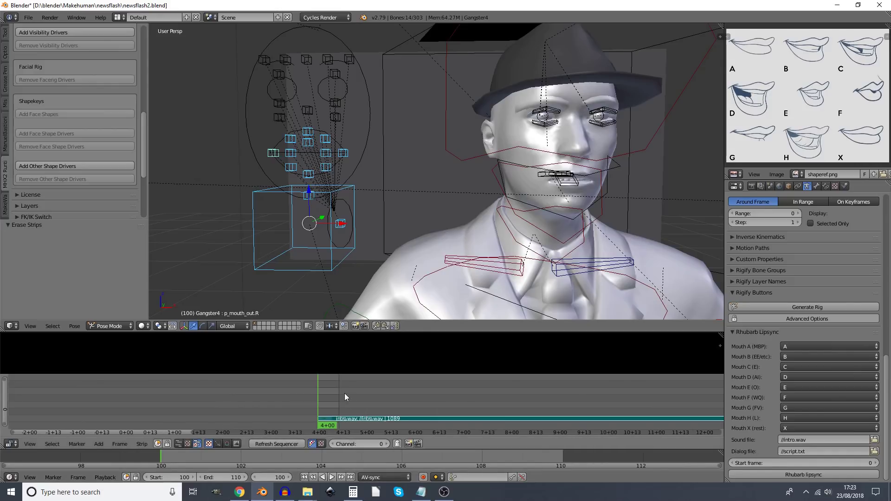
{"action": "scroll", "coordinate": [345, 393], "scroll_direction": "down", "scroll_amount": 3}
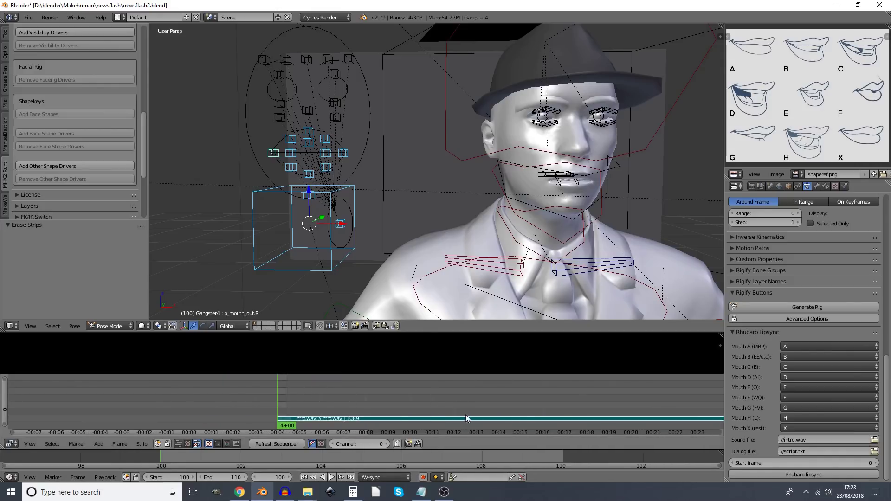
{"action": "scroll", "coordinate": [466, 414], "scroll_direction": "down", "scroll_amount": 5}
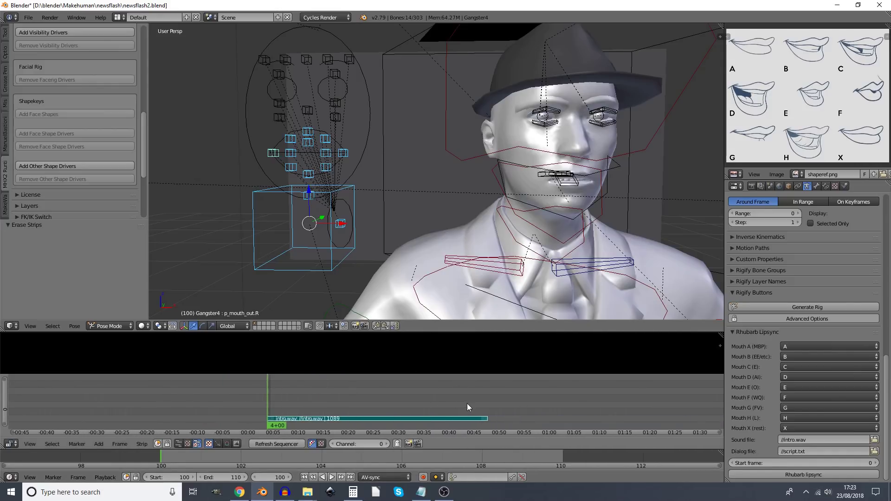
{"action": "scroll", "coordinate": [466, 409], "scroll_direction": "up", "scroll_amount": 1}
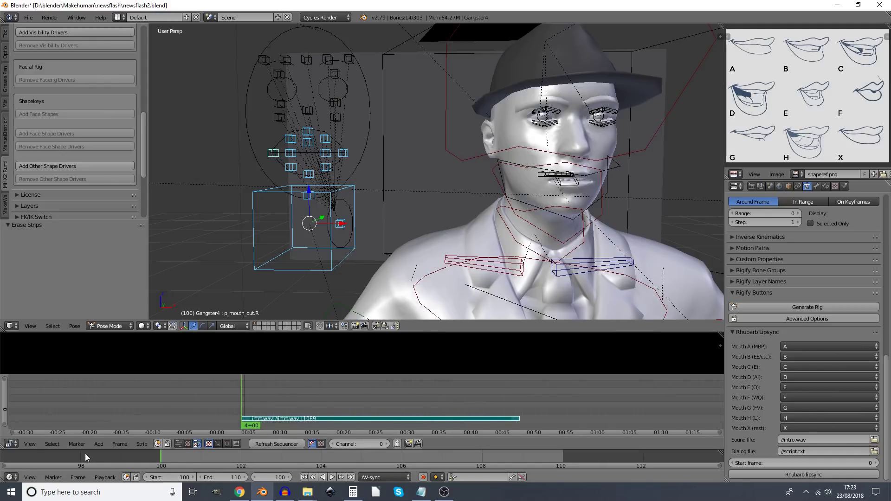
- Set the scene's frame range to start at 1 and end at 1200 so it covers the sound strip
{"action": "scroll", "coordinate": [85, 453], "scroll_direction": "left", "scroll_amount": 2, "text": "ctrl"}
{"action": "left_click", "coordinate": [132, 461]}
{"action": "scroll", "coordinate": [182, 464], "scroll_direction": "down", "scroll_amount": 2}
{"action": "scroll", "coordinate": [183, 464], "scroll_direction": "down", "scroll_amount": 5}
{"action": "left_click", "coordinate": [459, 459]}
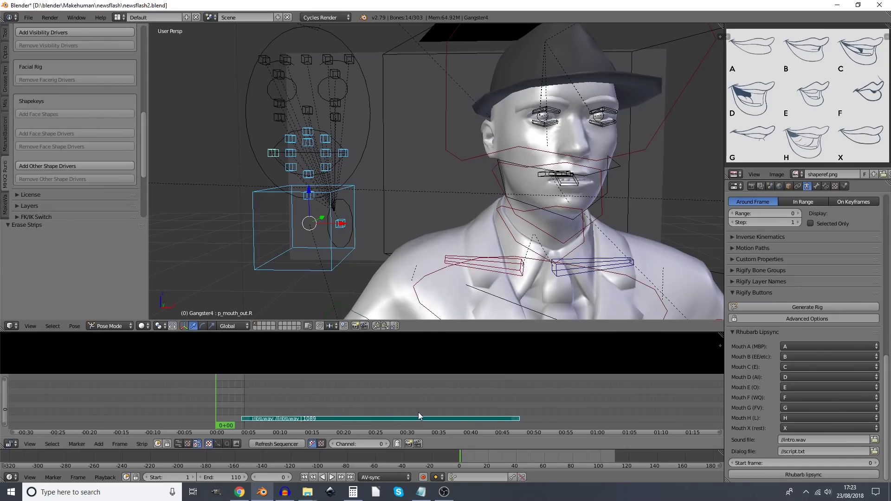
{"action": "right_click", "coordinate": [514, 419]}
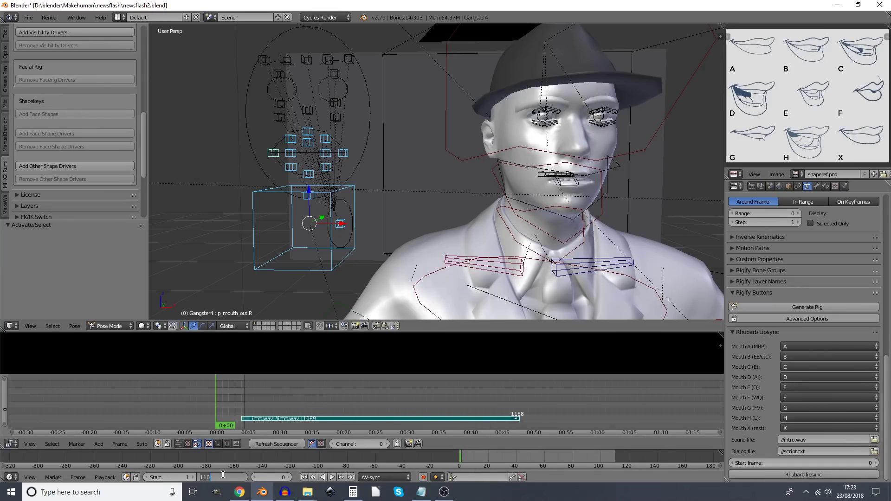
{"action": "type", "text": "1"}
{"action": "key", "text": "Return"}
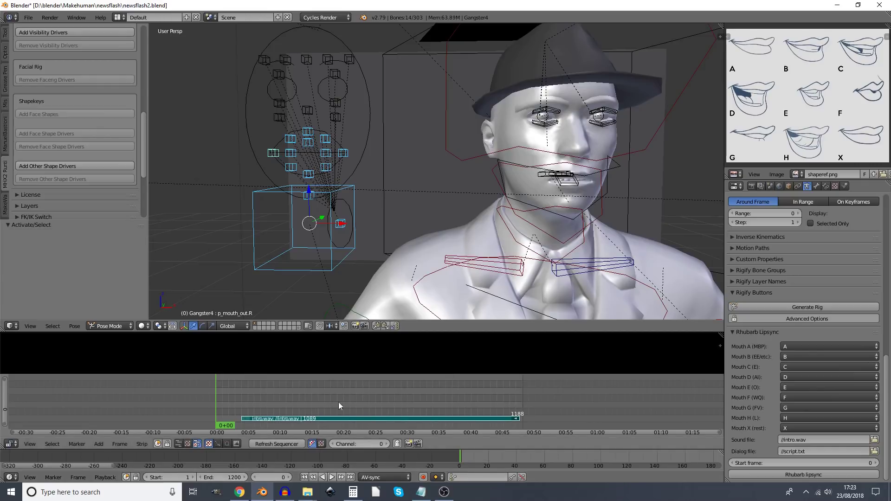
- Turn on waveform drawing for the intro.wav strip and show only the sequencer strips, enlarged vertically, without the preview
{"action": "left_click", "coordinate": [344, 405]}
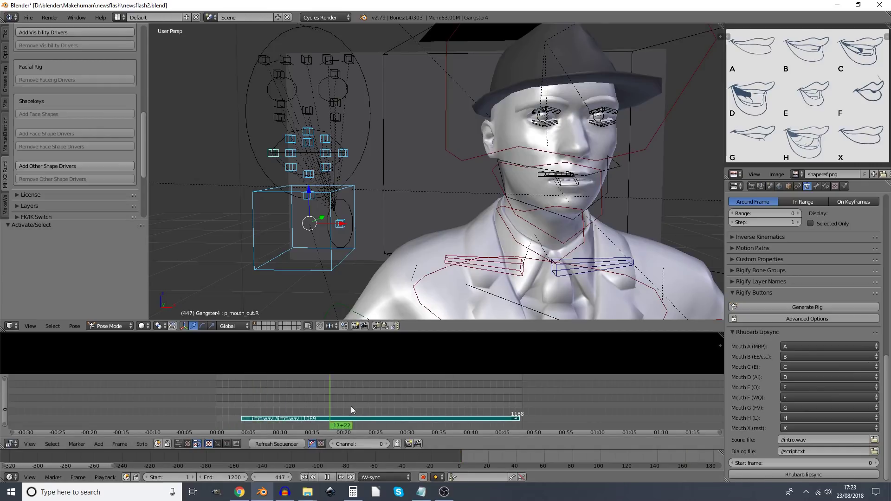
{"action": "left_click", "coordinate": [720, 340]}
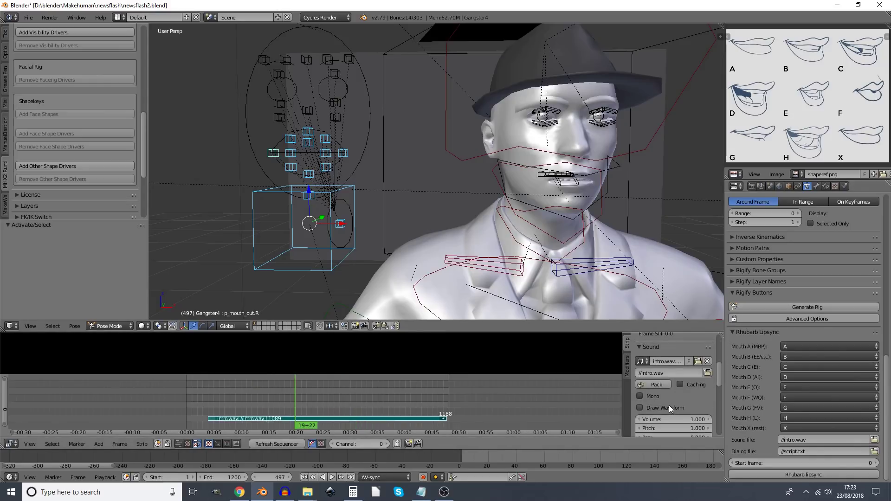
{"action": "left_click", "coordinate": [640, 408]}
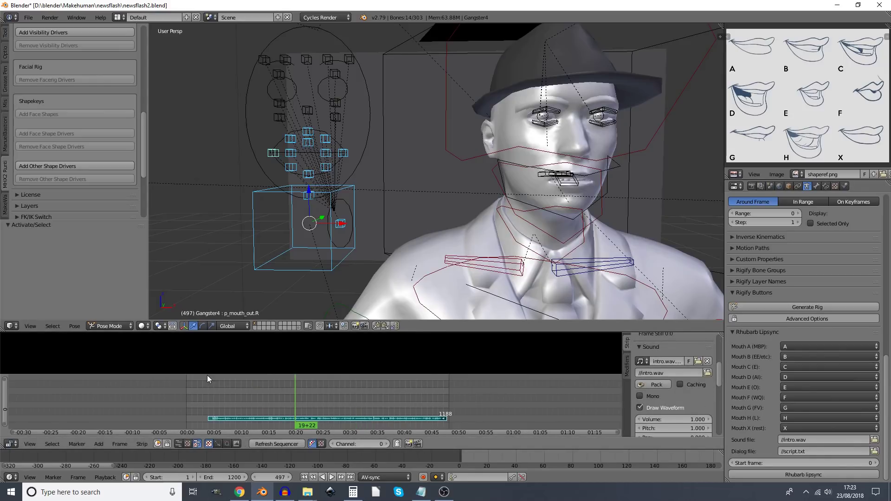
{"action": "left_click", "coordinate": [179, 444]}
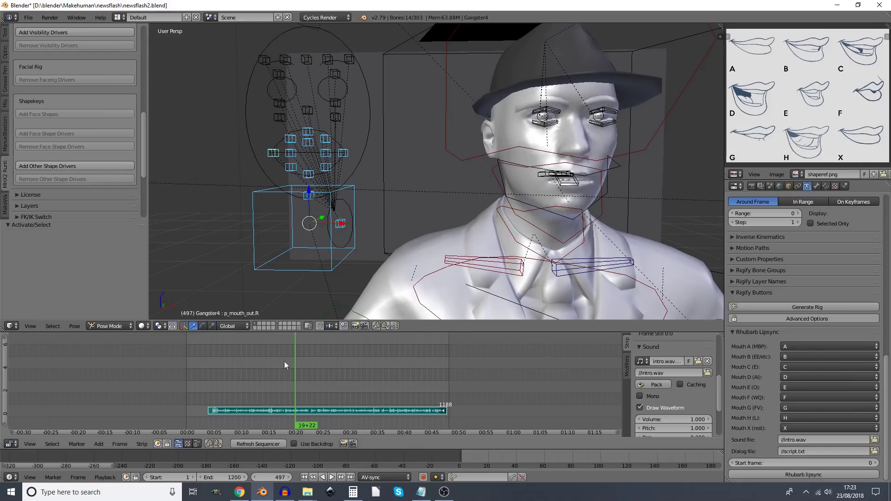
{"action": "left_click_drag", "start_coordinate": [10, 343], "coordinate": [6, 364]}
- Play back the beginning of the audio strip to check where the speech starts
{"action": "left_click", "coordinate": [200, 375]}
{"action": "key", "text": "alt+a"}
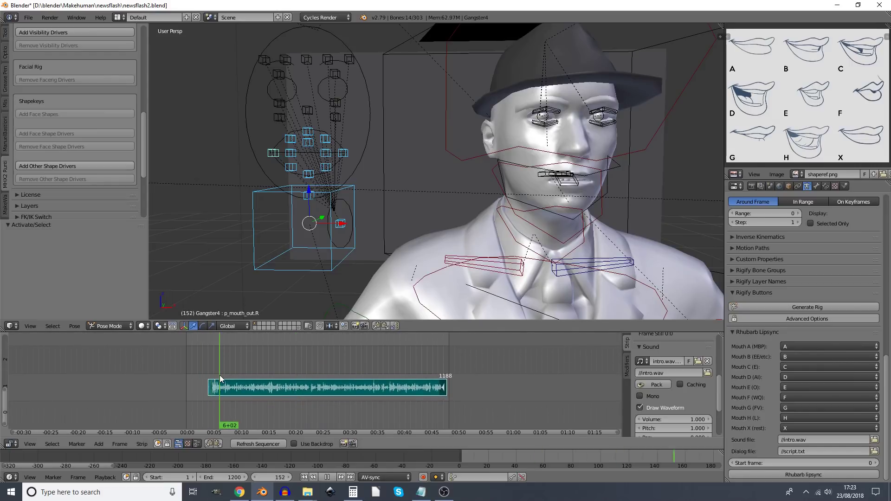
{"action": "key", "text": "alt+a"}
- Set the Rhubarb Lipsync start frame to 100, run the lip sync, and check the generated keyframes along the timeline
{"action": "left_click", "coordinate": [819, 463]}
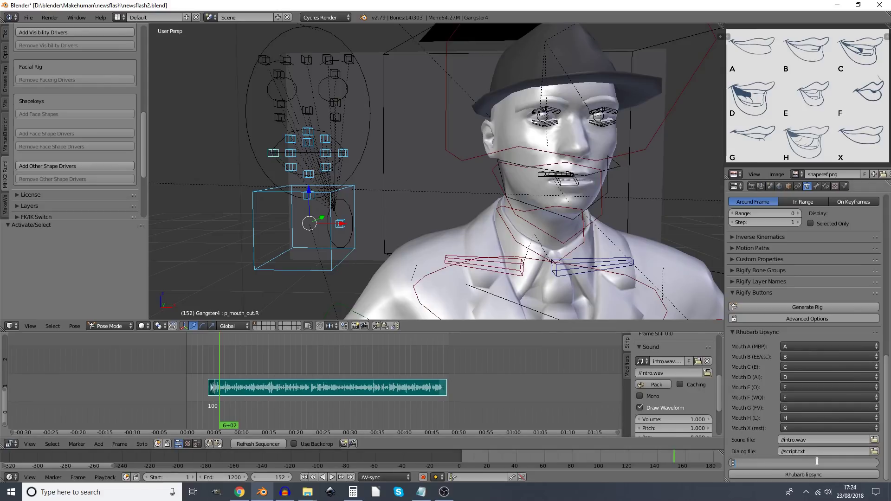
{"action": "type", "text": "100"}
{"action": "key", "text": "Return"}
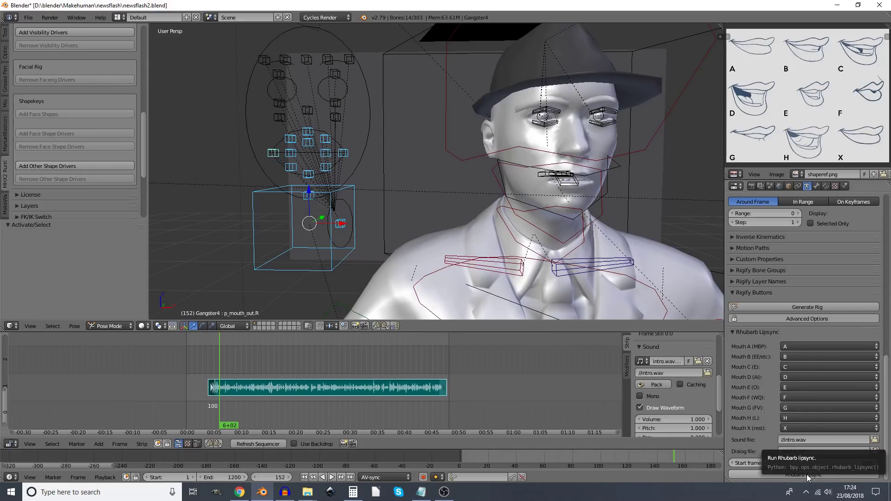
{"action": "left_click", "coordinate": [807, 475]}
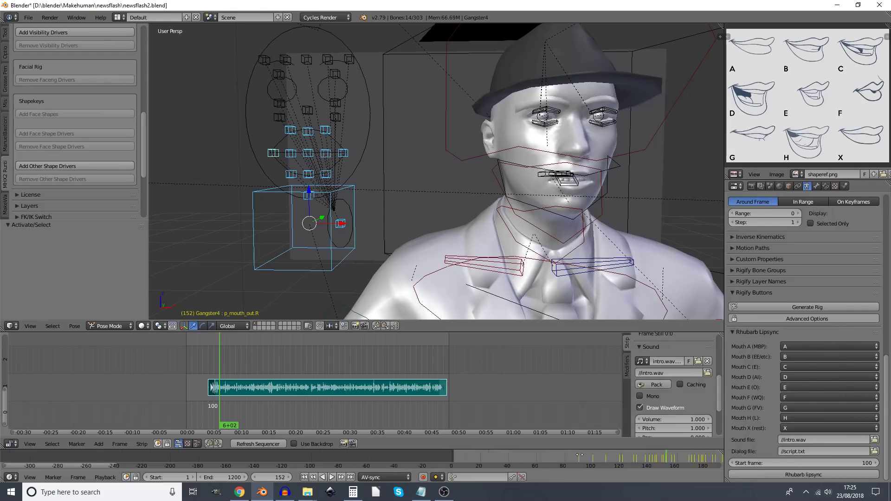
{"action": "middle_click_drag", "start_coordinate": [580, 455], "coordinate": [189, 446]}
{"action": "scroll", "coordinate": [155, 456], "scroll_direction": "down", "scroll_amount": 4}
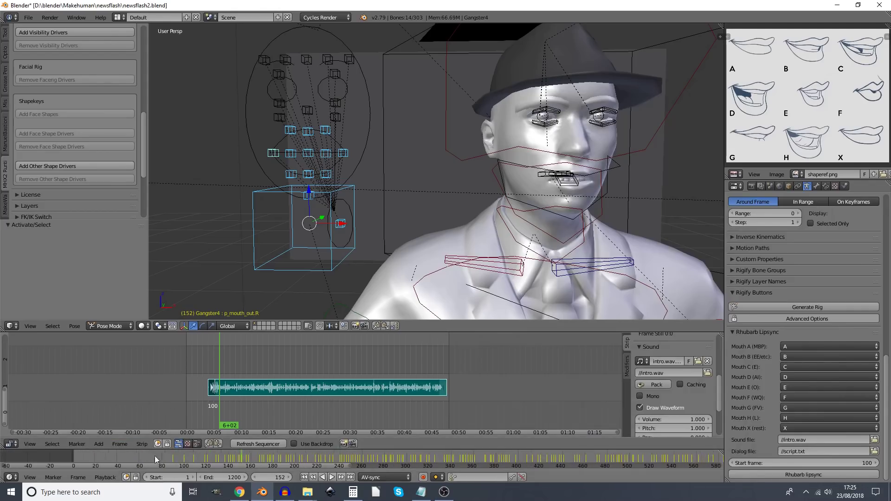
{"action": "scroll", "coordinate": [474, 456], "scroll_direction": "down", "scroll_amount": 5}
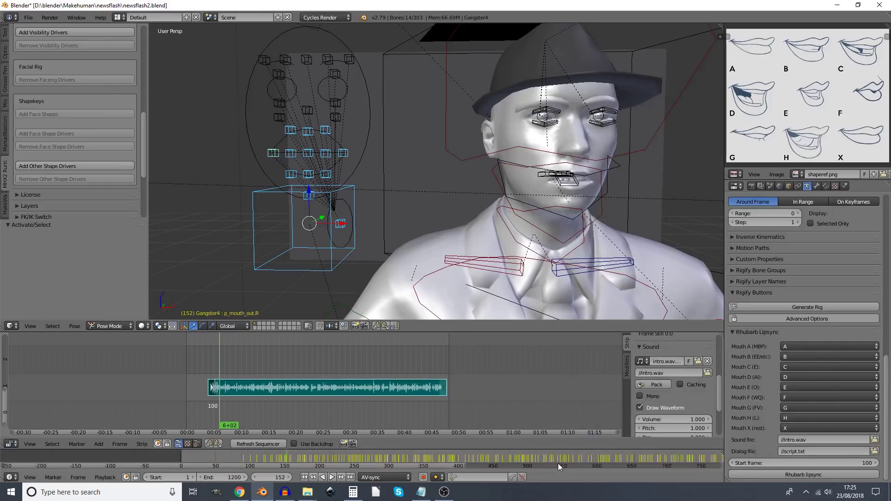
- Play back the generated lip sync from different points of the audio strip to check the mouth movement
{"action": "middle_click_drag", "start_coordinate": [558, 463], "coordinate": [415, 465]}
{"action": "key", "text": "alt+a"}
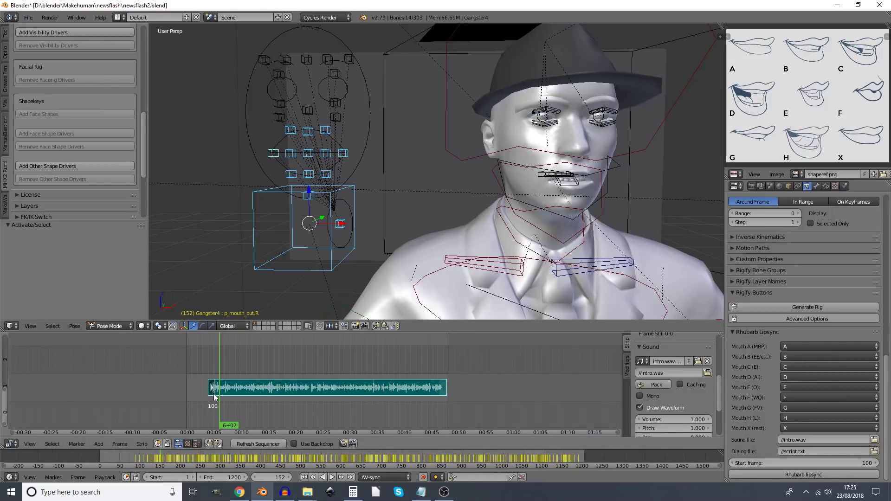
{"action": "left_click_drag", "start_coordinate": [206, 366], "coordinate": [294, 375]}
{"action": "key", "text": "alt+a"}
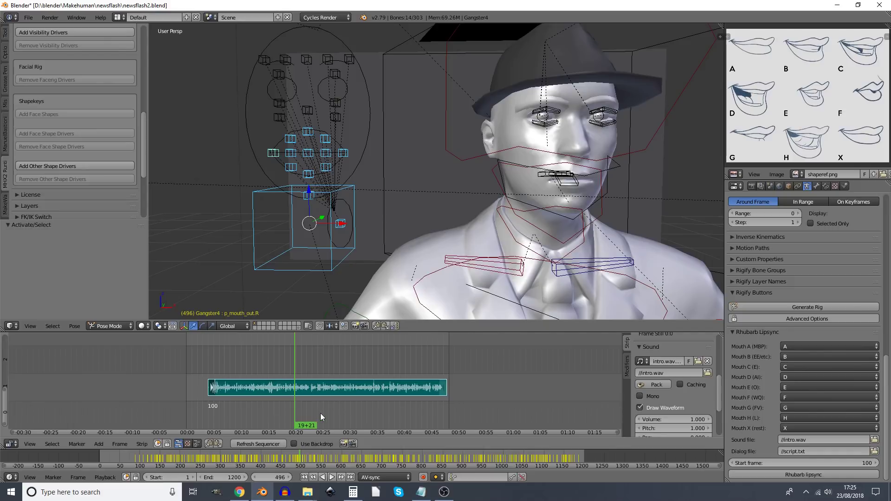
- Switch the sequencer area to the Graph Editor and show all animation curves of the face rig
{"action": "left_click", "coordinate": [11, 444]}
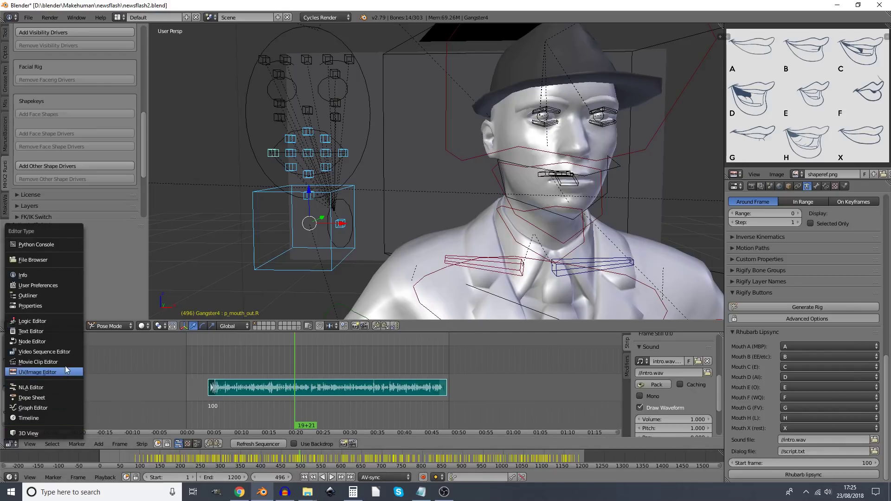
{"action": "left_click", "coordinate": [56, 407]}
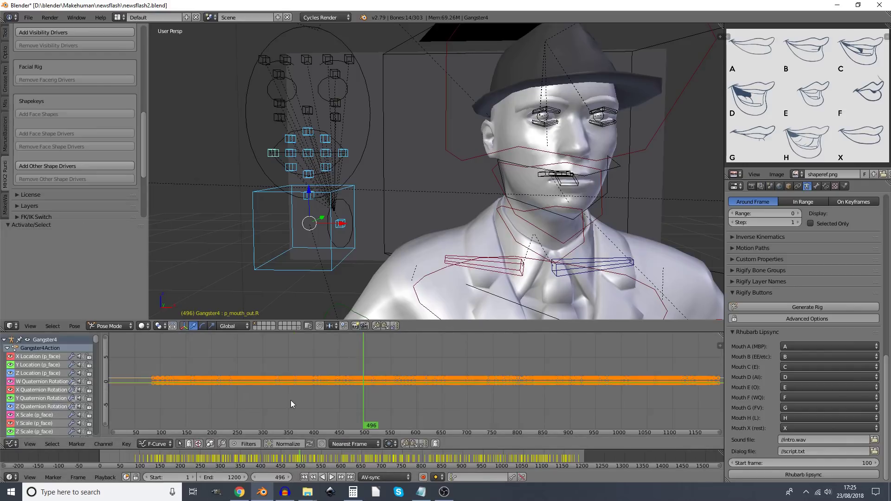
{"action": "key", "text": "Home"}
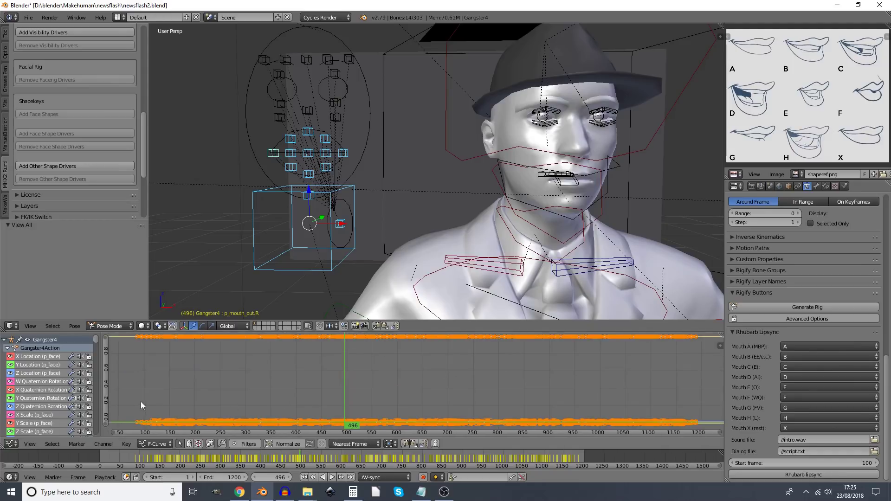
- Select only the keyframes of the curves near zero and frame them closely around frames 40 to 310
{"action": "key", "text": "a"}
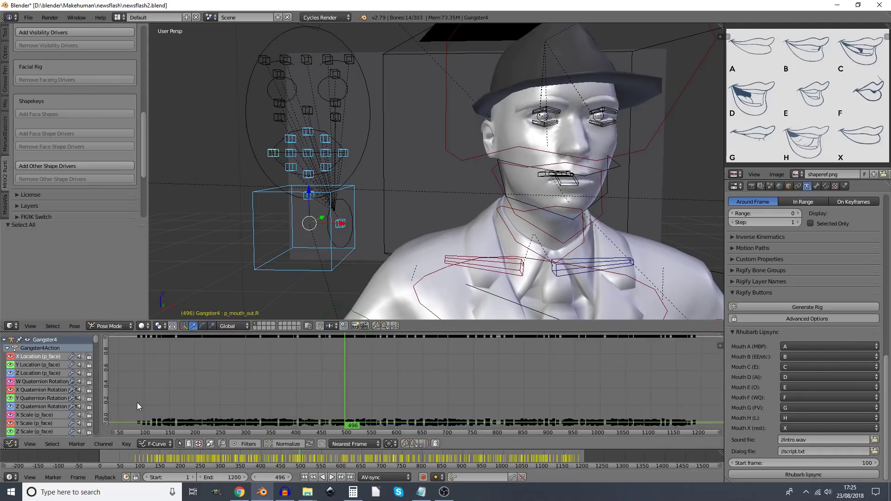
{"action": "key", "text": "b"}
{"action": "left_click_drag", "start_coordinate": [125, 400], "coordinate": [701, 433]}
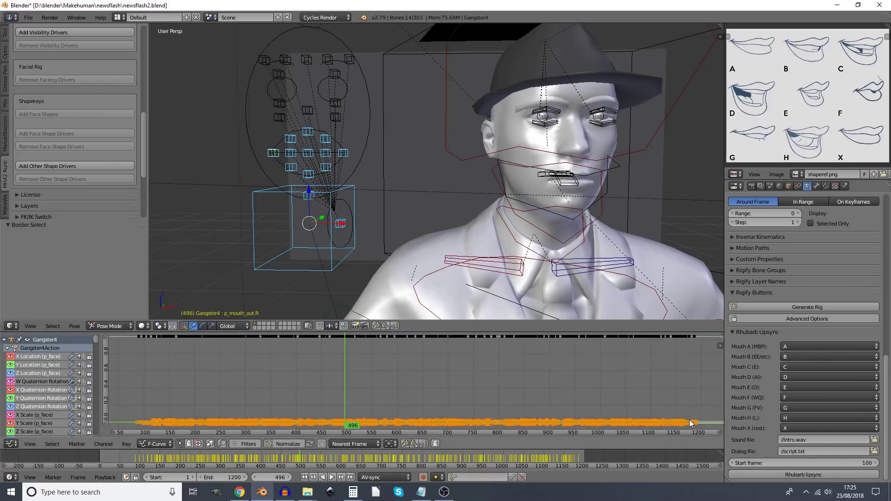
{"action": "key", "text": "KP_Decimal"}
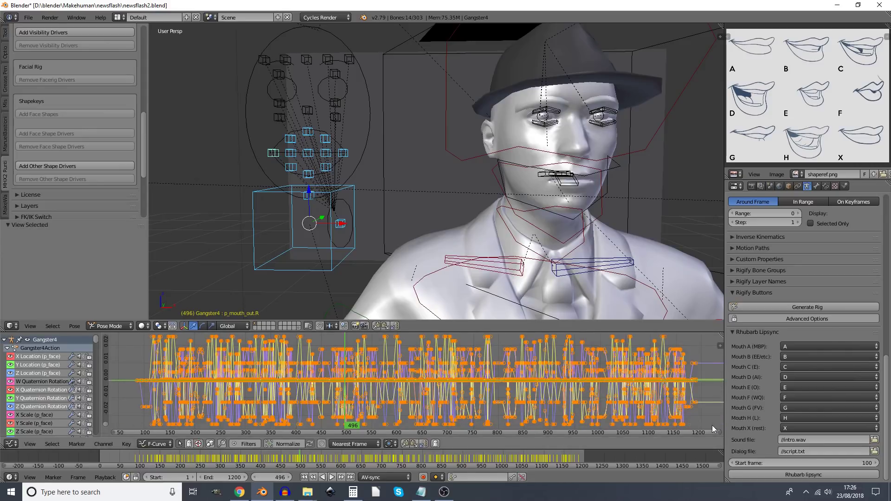
{"action": "left_click_drag", "start_coordinate": [718, 433], "coordinate": [250, 463]}
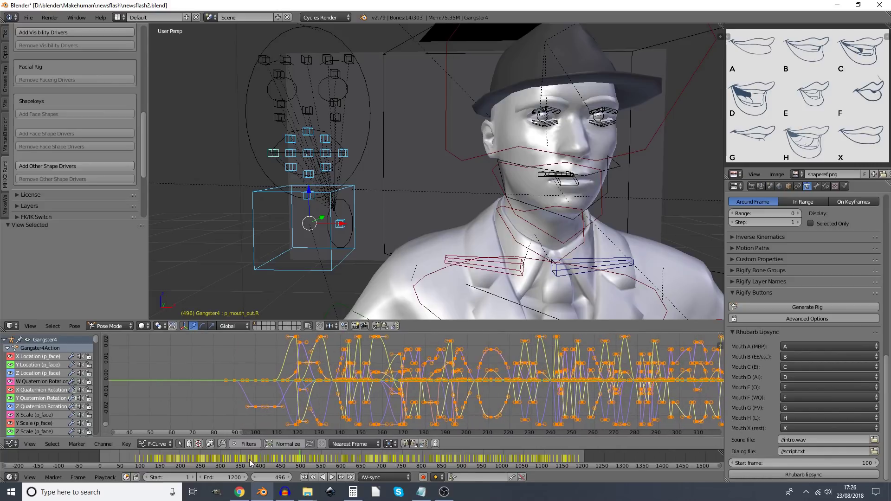
- Set the selected keyframes' interpolation mode to Constant and play back part of the animation
{"action": "left_click", "coordinate": [126, 444]}
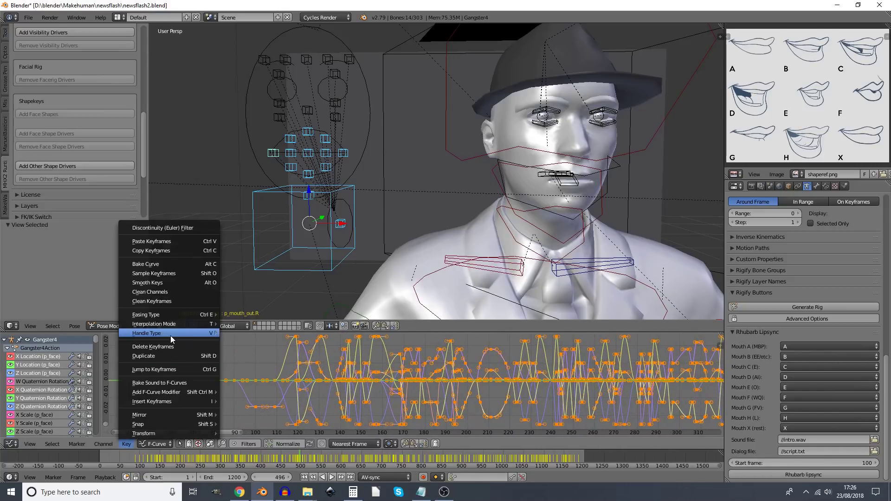
{"action": "mouse_move", "coordinate": [169, 336]}
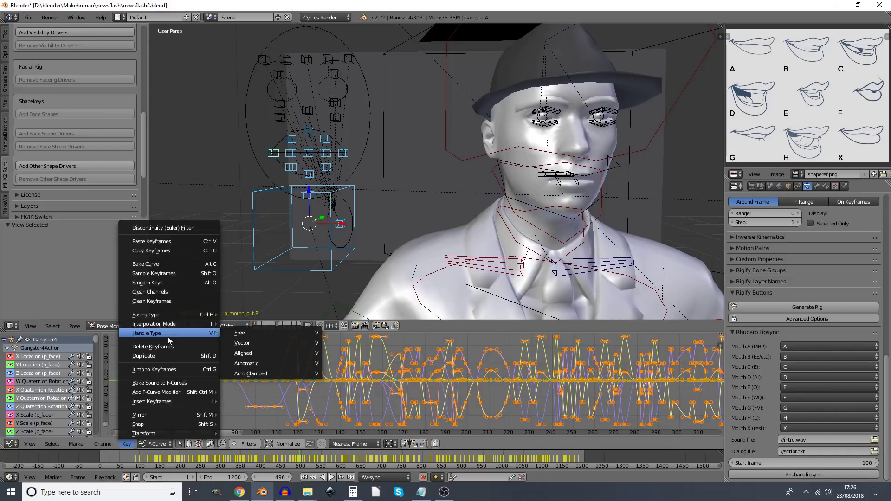
{"action": "mouse_move", "coordinate": [109, 444]}
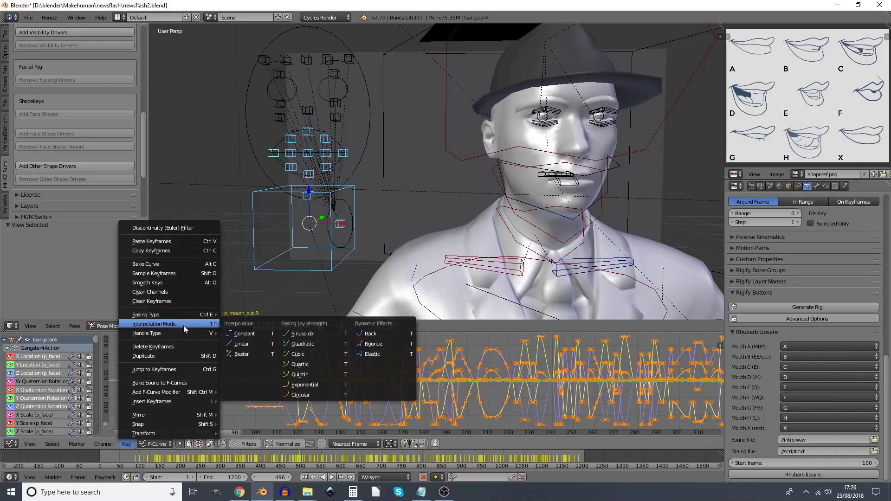
{"action": "left_click", "coordinate": [244, 334]}
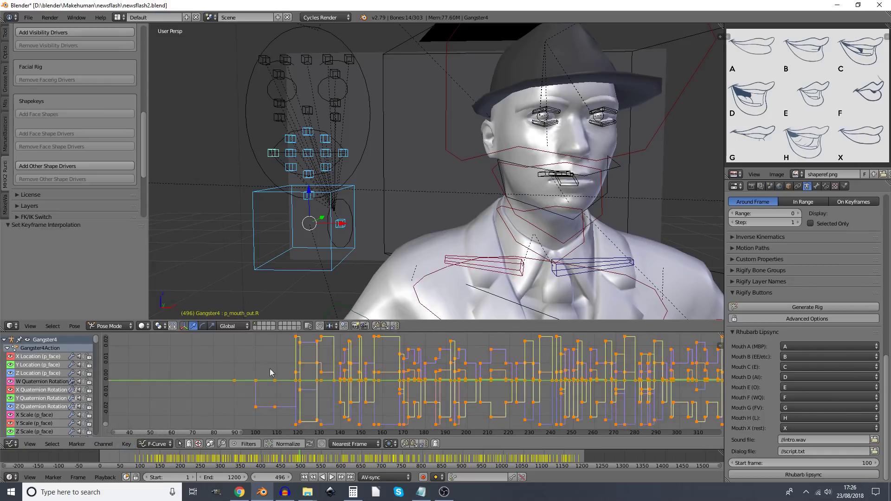
{"action": "left_click", "coordinate": [246, 357]}
{"action": "left_click_drag", "start_coordinate": [246, 358], "coordinate": [522, 407]}
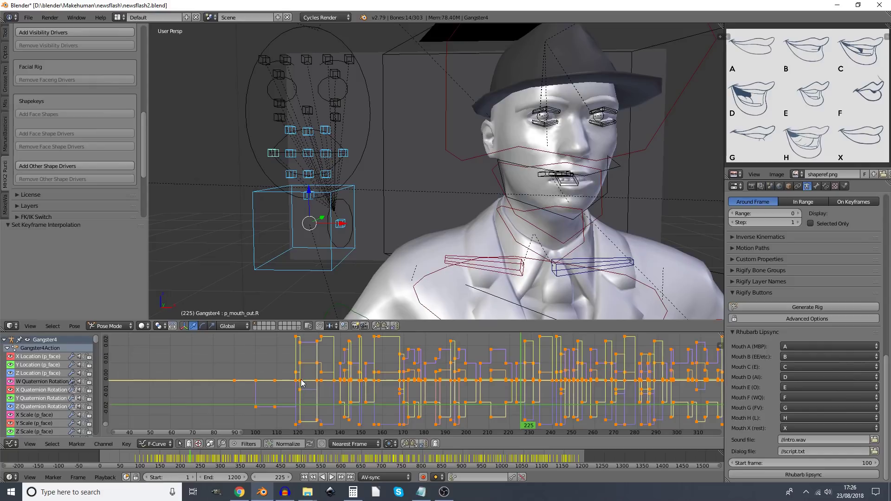
- Set the selected keyframes' interpolation mode to Bezier and play back the lip sync
{"action": "left_click", "coordinate": [126, 447]}
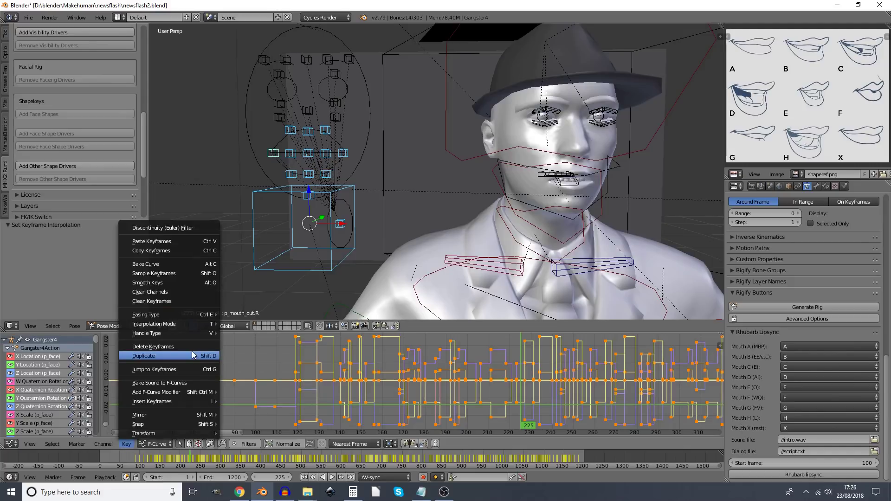
{"action": "mouse_move", "coordinate": [181, 324]}
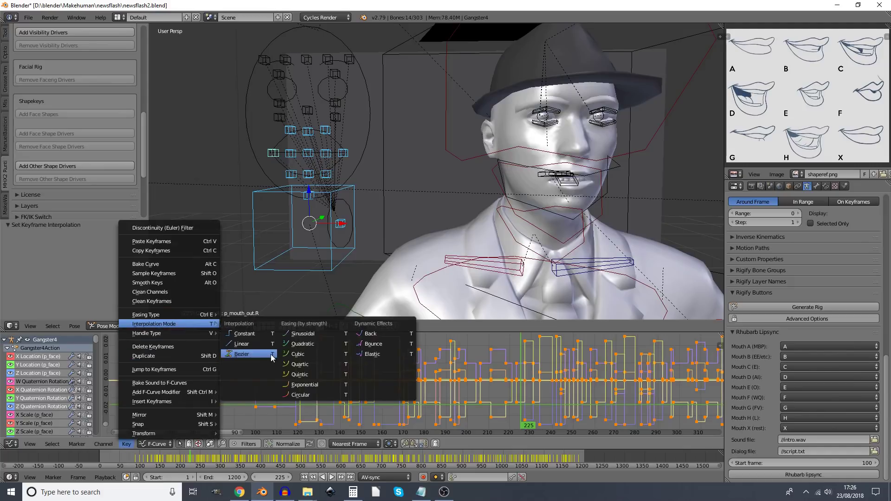
{"action": "left_click", "coordinate": [242, 355]}
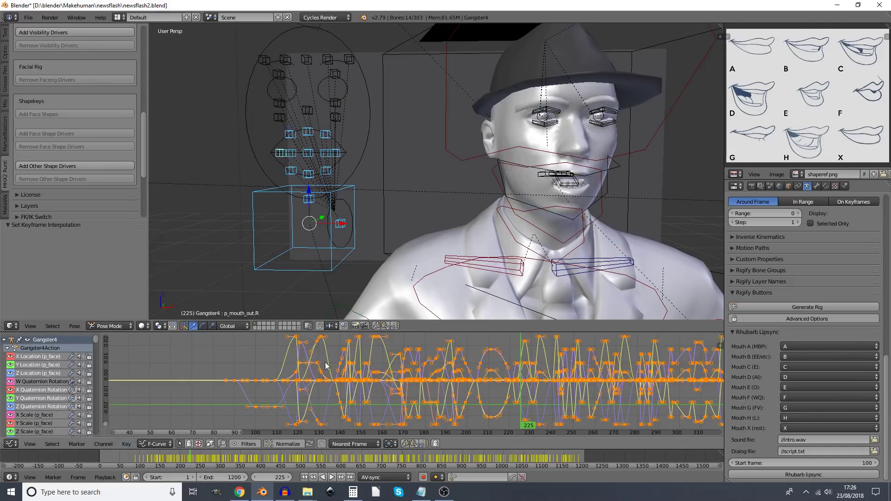
{"action": "key", "text": "alt+a"}
{"action": "left_click", "coordinate": [476, 341]}
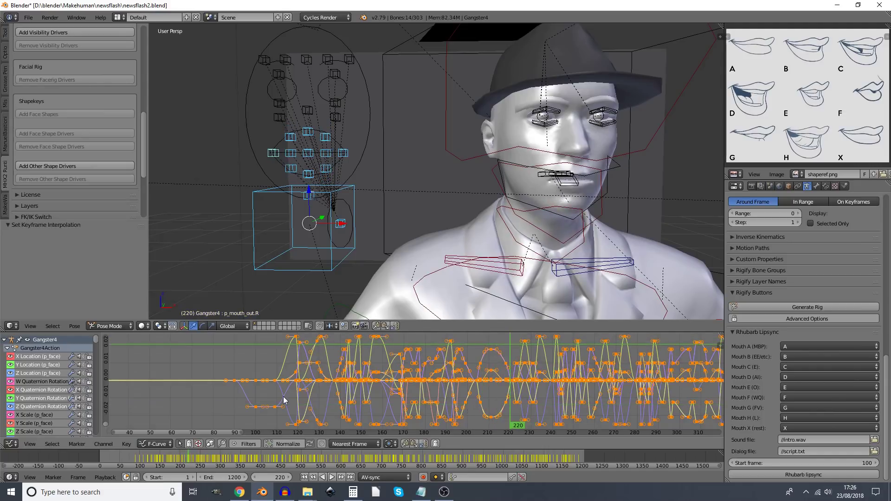
{"action": "key", "text": "alt+a"}
- Set the easing type of the selected keyframes to Ease In
{"action": "left_click", "coordinate": [126, 444]}
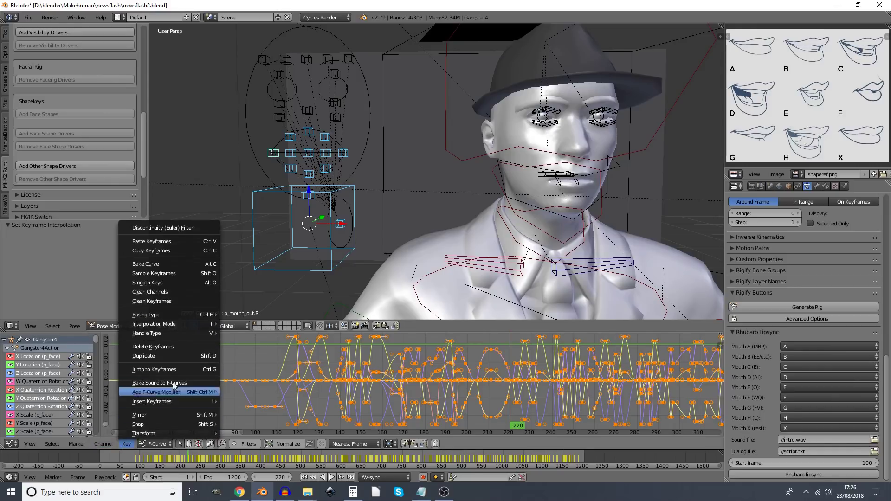
{"action": "mouse_move", "coordinate": [205, 334]}
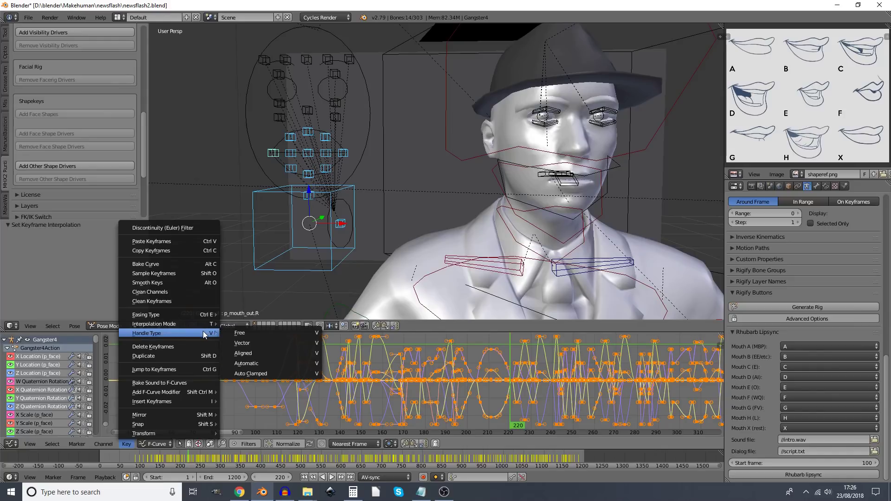
{"action": "mouse_move", "coordinate": [203, 316]}
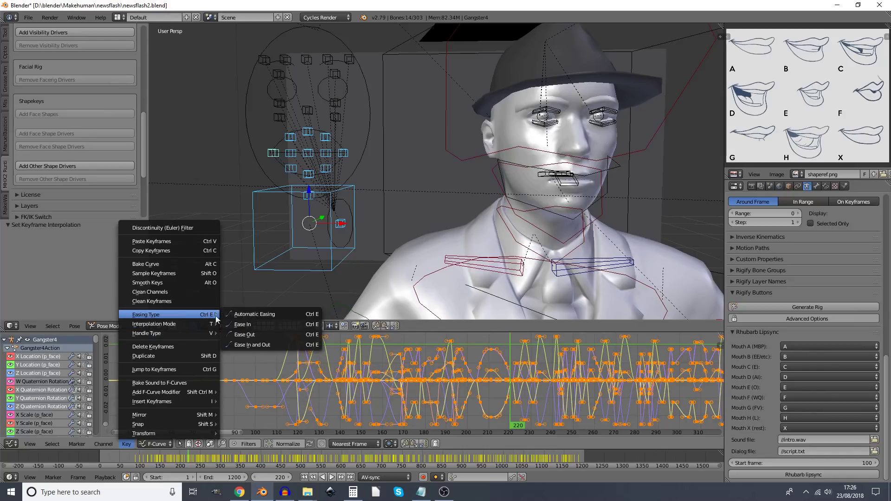
{"action": "left_click", "coordinate": [264, 327]}
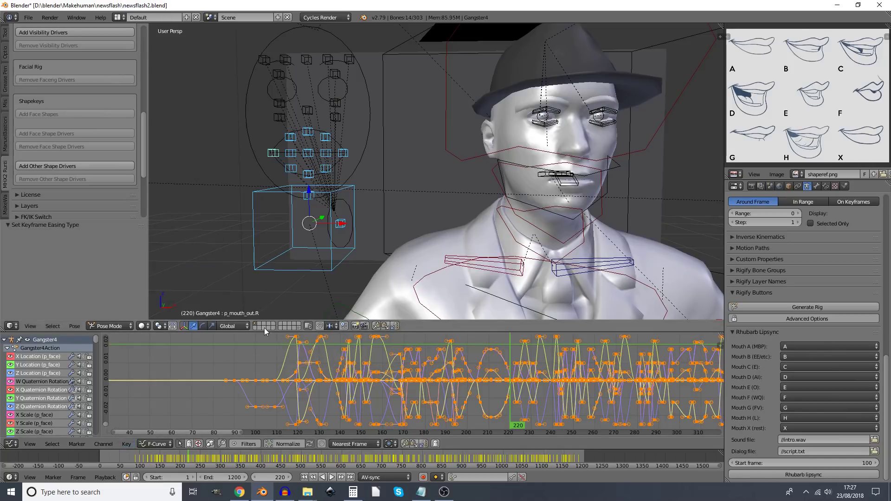
- Set the selected keyframes' interpolation mode to Cubic and play back the lip sync to judge the motion
{"action": "left_click", "coordinate": [127, 444]}
{"action": "mouse_move", "coordinate": [162, 324]}
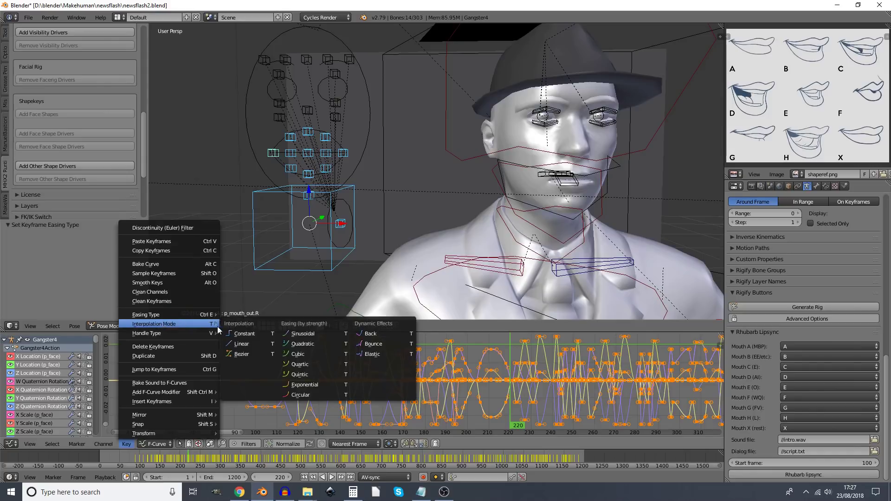
{"action": "left_click", "coordinate": [310, 354]}
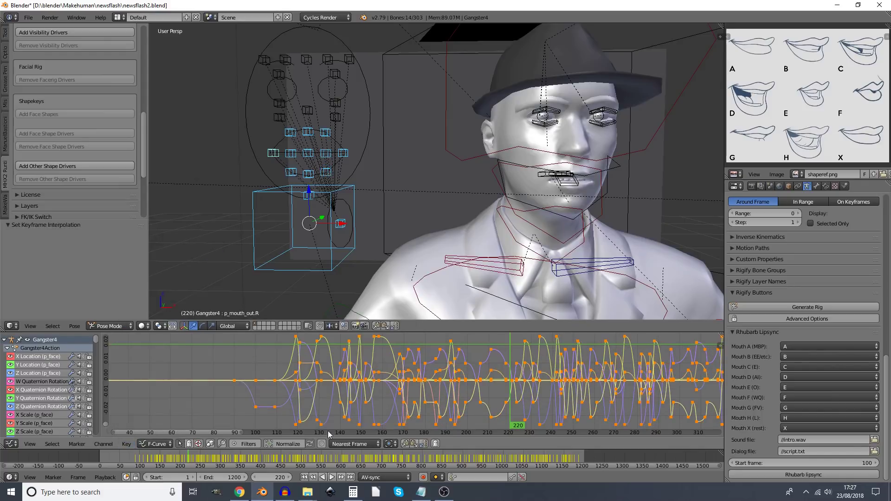
{"action": "left_click", "coordinate": [229, 373]}
{"action": "key", "text": "alt+a"}
{"action": "left_click_drag", "start_coordinate": [229, 373], "coordinate": [413, 347]}
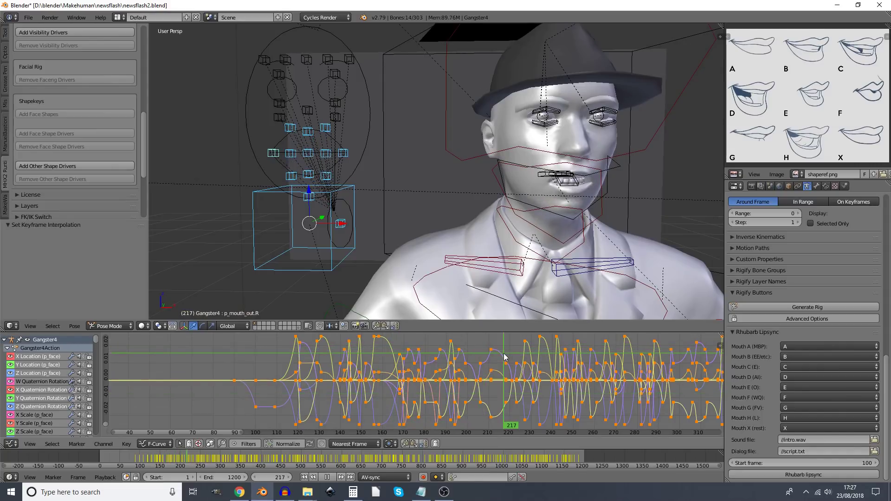
{"action": "key", "text": "alt+a"}
- Select all keyframes above and below the zero line across the full curve range, leaving out those lying on zero
{"action": "scroll", "coordinate": [461, 390], "scroll_direction": "down", "scroll_amount": 1}
{"action": "scroll", "coordinate": [461, 390], "scroll_direction": "down", "scroll_amount": 1}
{"action": "middle_click_drag", "start_coordinate": [461, 390], "coordinate": [153, 424]}
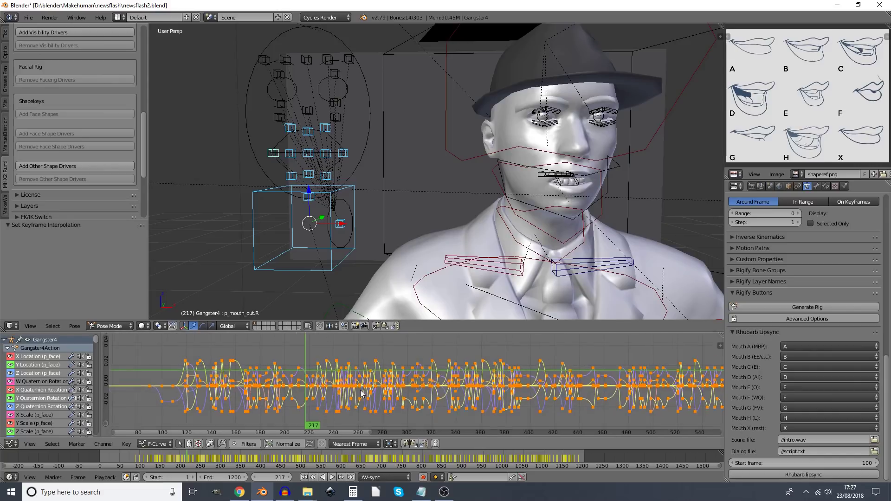
{"action": "left_click_drag", "start_coordinate": [375, 431], "coordinate": [736, 434]}
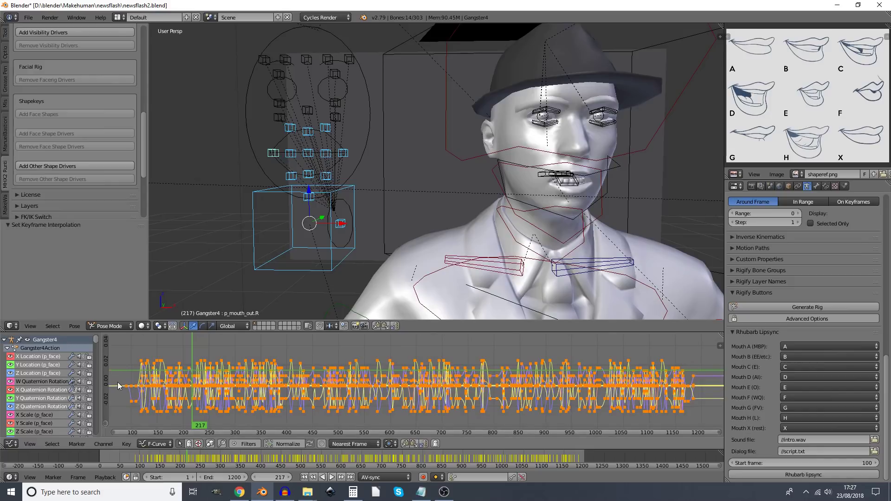
{"action": "key", "text": "a"}
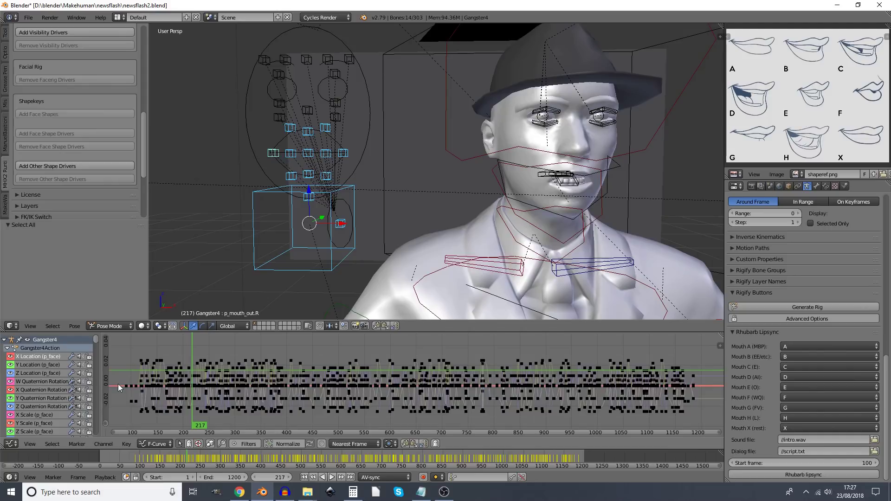
{"action": "key", "text": "b"}
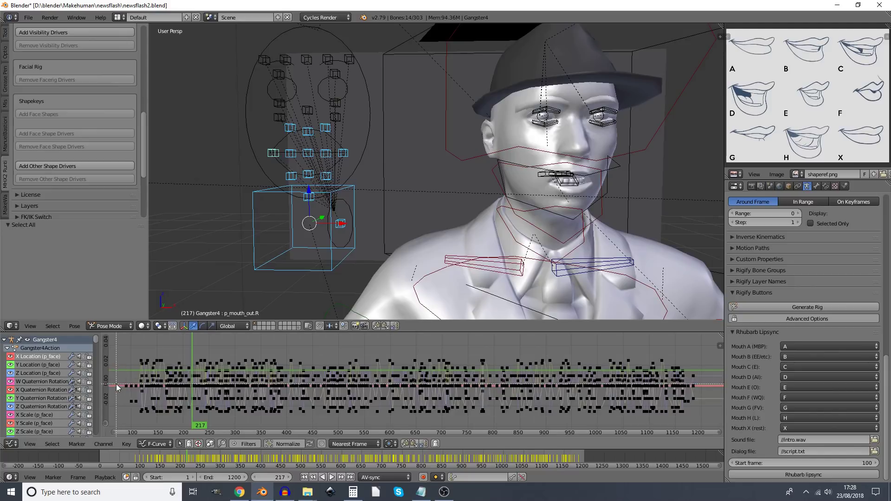
{"action": "left_click_drag", "start_coordinate": [118, 385], "coordinate": [706, 388]}
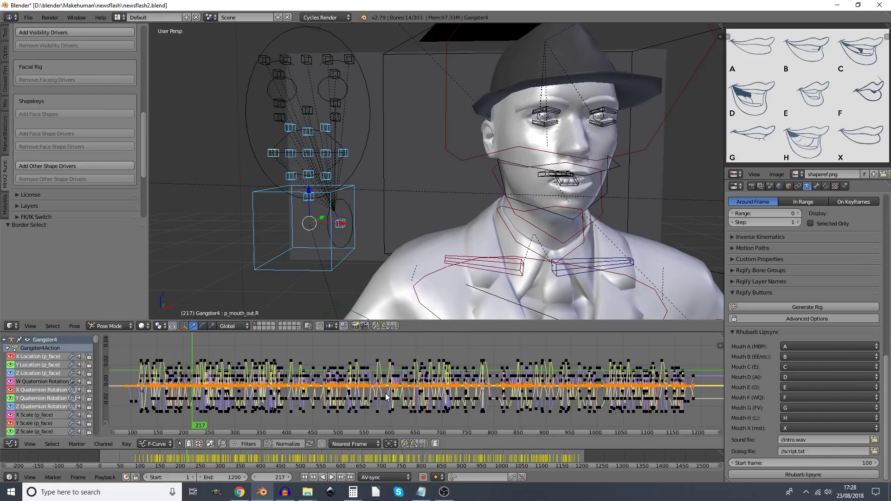
{"action": "key", "text": "ctrl+i"}
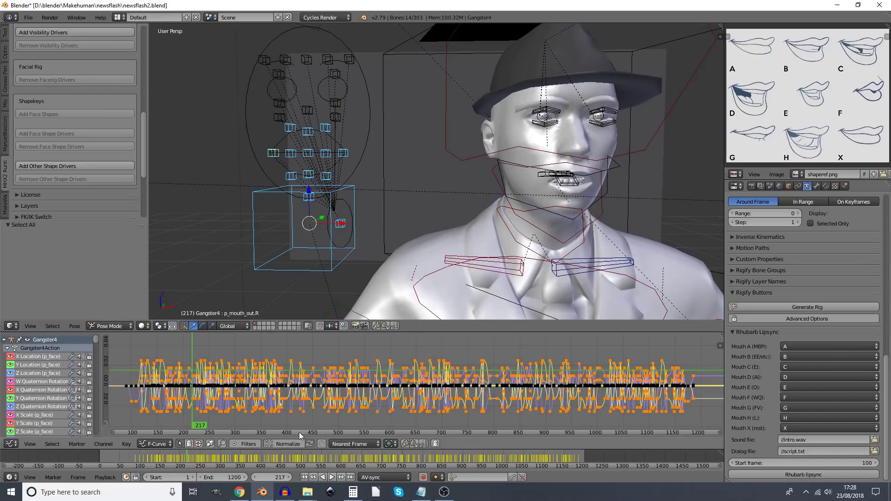
- Apply Smooth Keys to the selected keyframes through the operator search
{"action": "left_click", "coordinate": [126, 444]}
{"action": "key", "text": "space"}
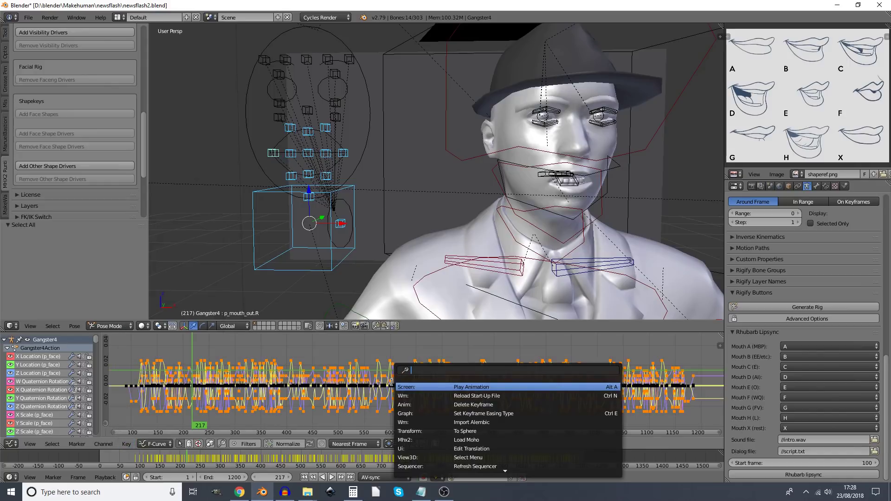
{"action": "type", "text": "smo"}
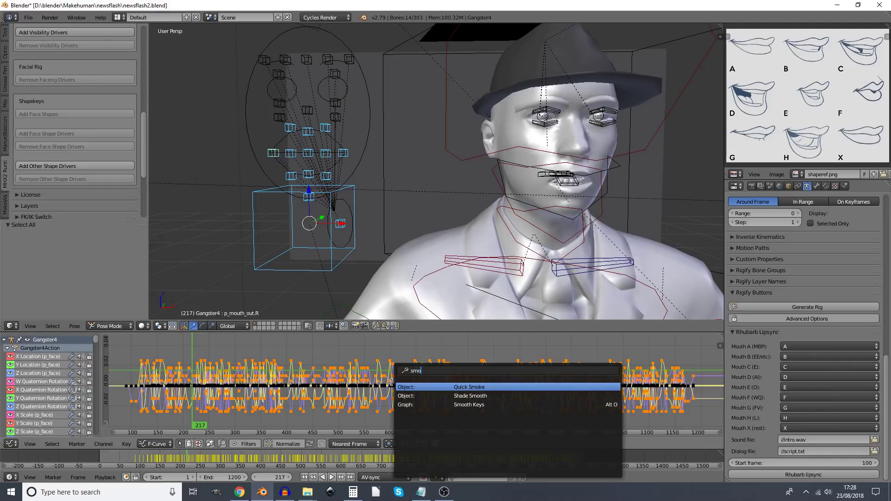
{"action": "left_click", "coordinate": [442, 404]}
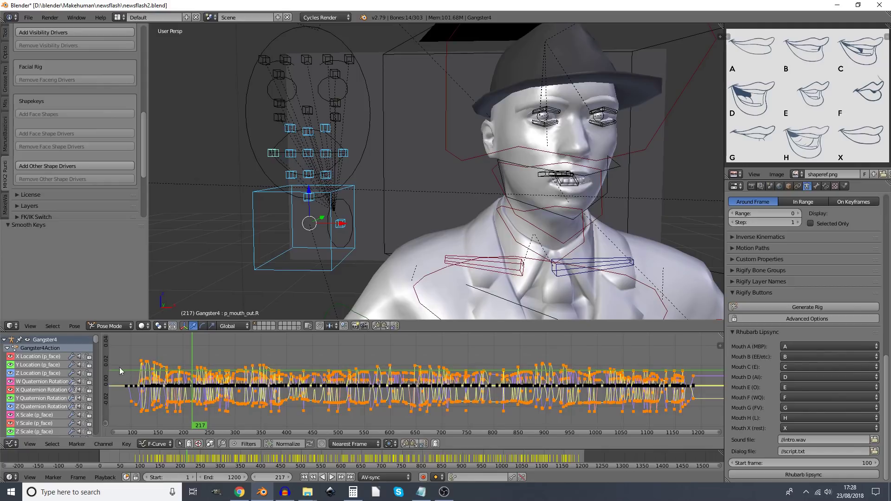
- Play back the smoothed lip sync from different frames to check the softened mouth movement
{"action": "left_click", "coordinate": [139, 374]}
{"action": "key", "text": "alt+a"}
{"action": "left_click_drag", "start_coordinate": [151, 374], "coordinate": [255, 367]}
{"action": "key", "text": "alt+a"}
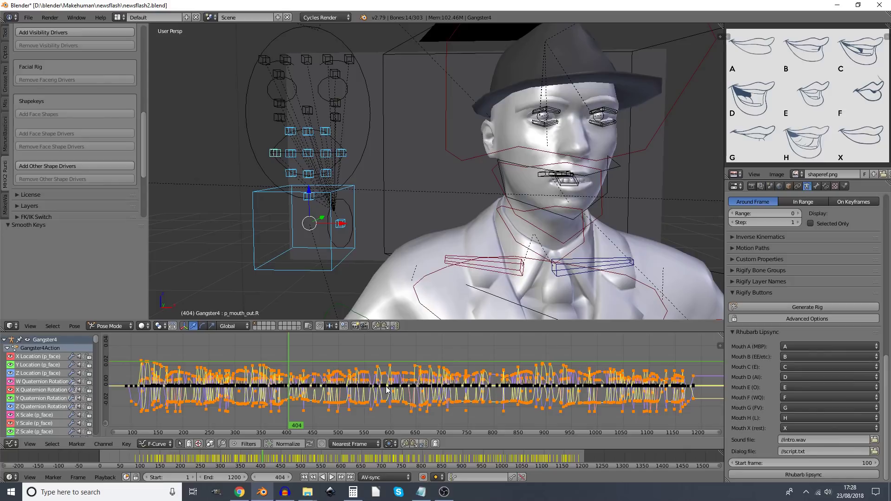